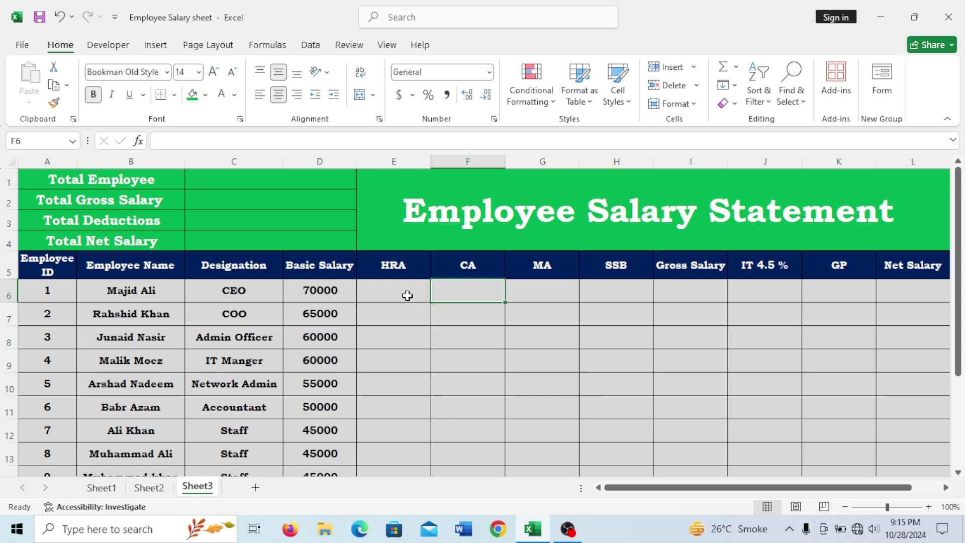
Step: Review the salary statement's column headings, the empty allowance and deduction cells in row 6, and the summary cells beside the totals labels
click(407, 294)
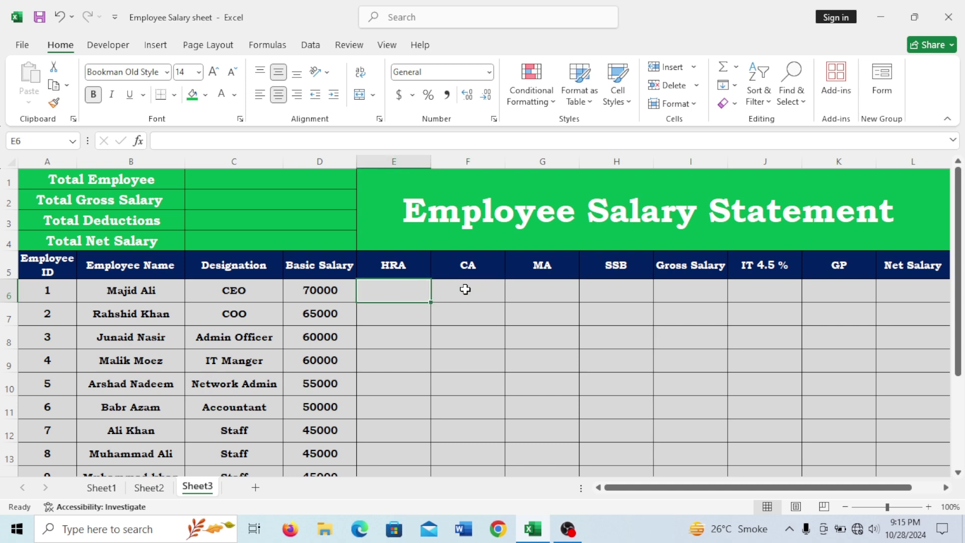
drag(780, 276, 794, 296)
click(840, 300)
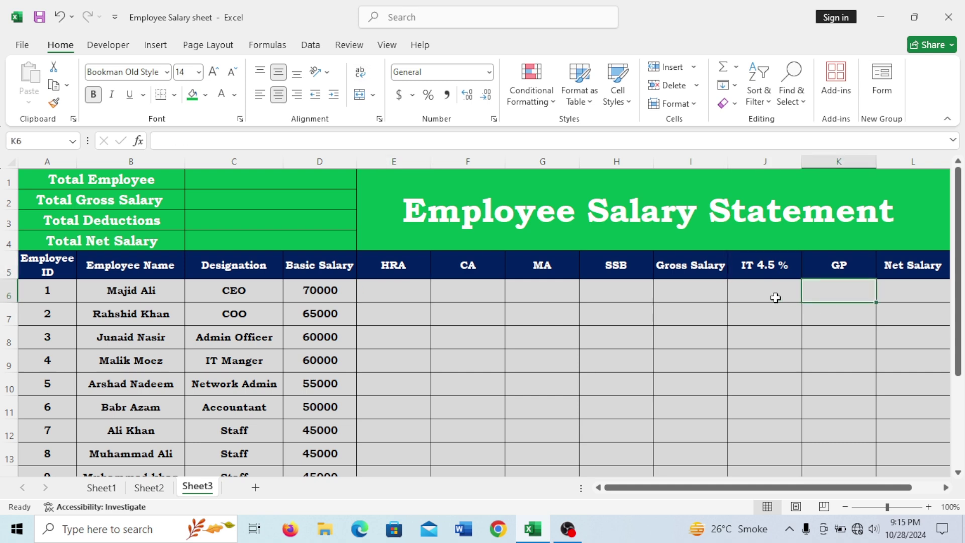
click(500, 297)
click(541, 292)
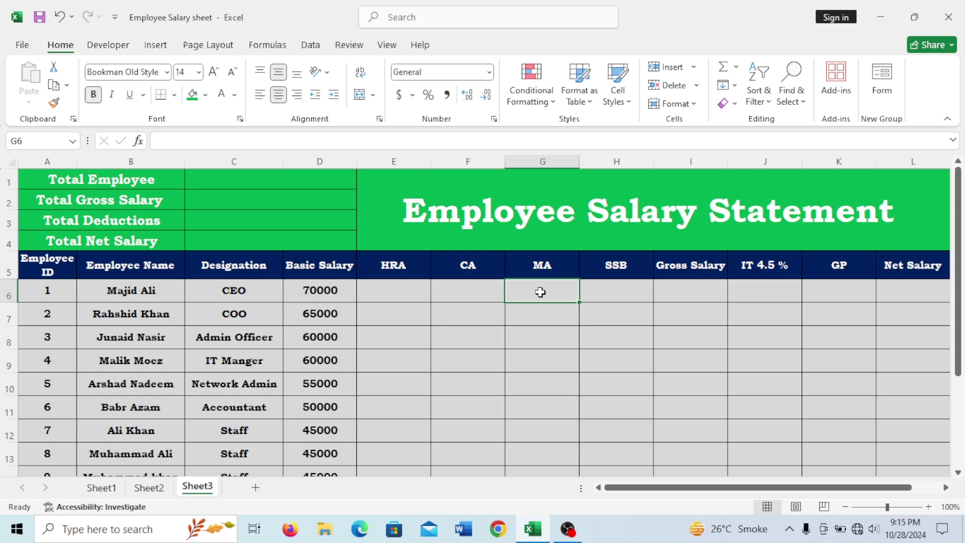
click(403, 288)
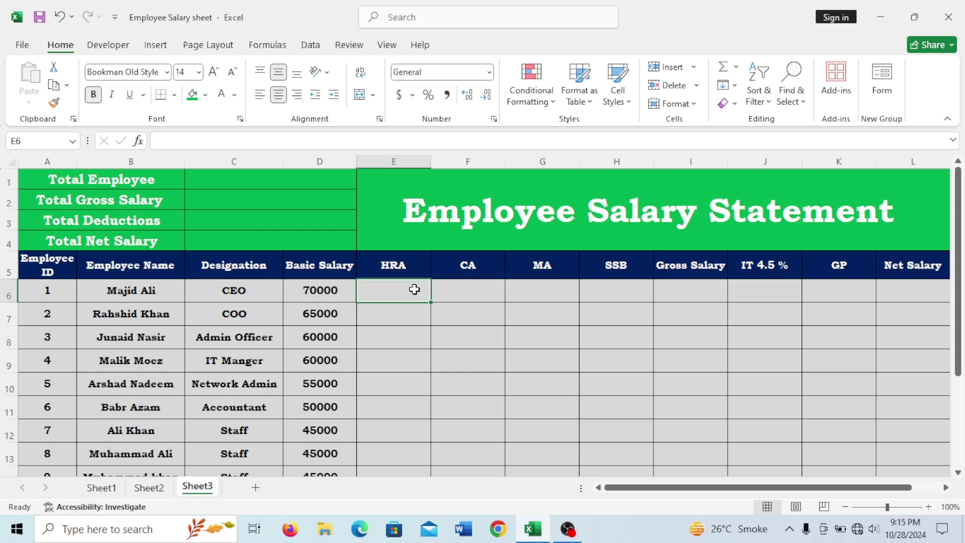
click(489, 295)
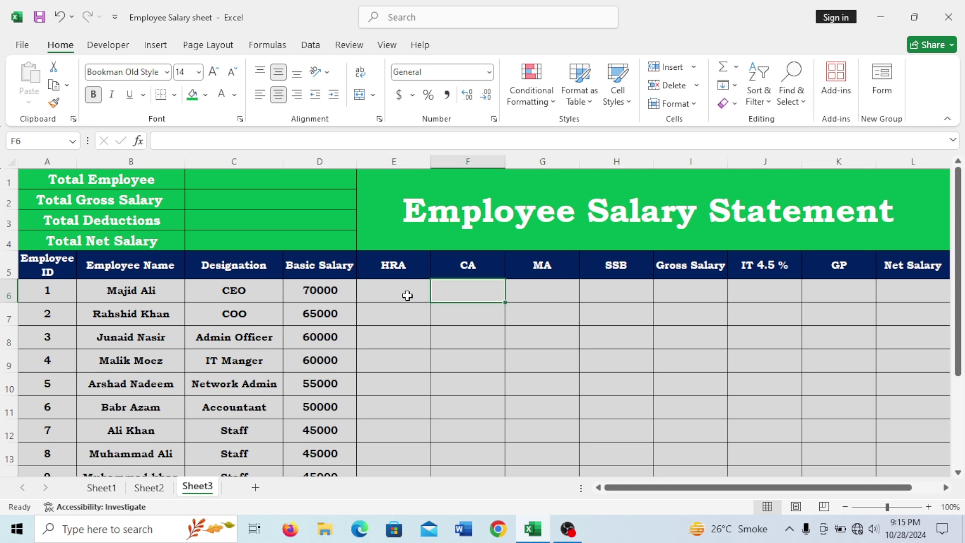
drag(301, 177, 304, 241)
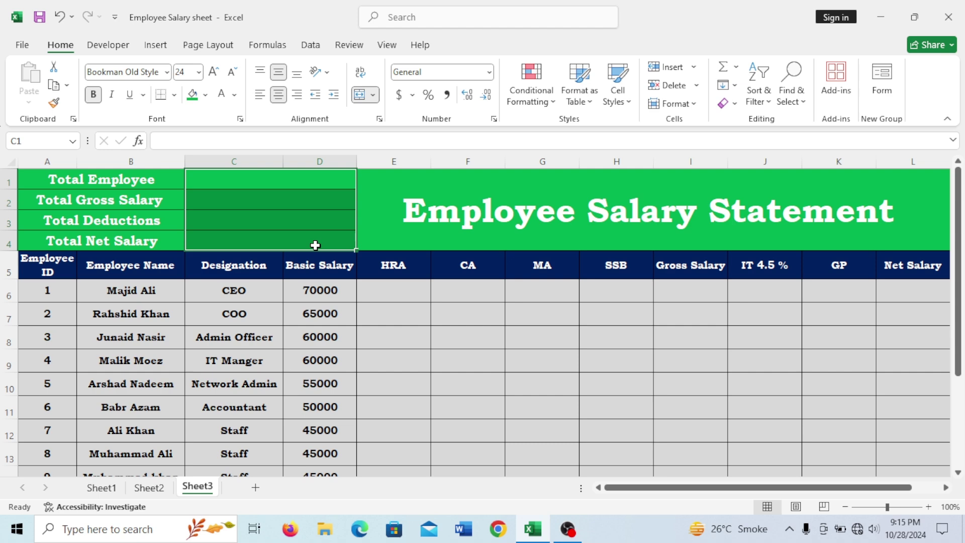
click(396, 288)
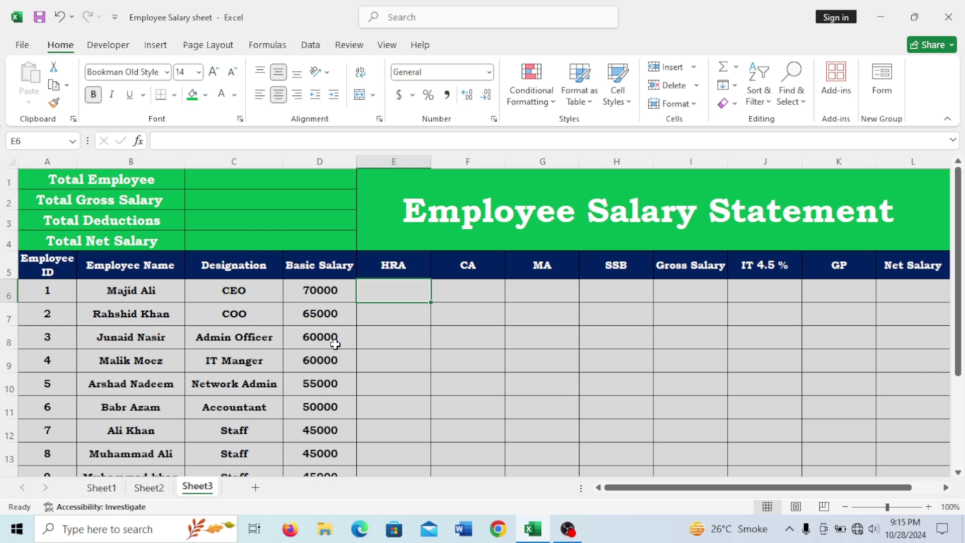
click(64, 265)
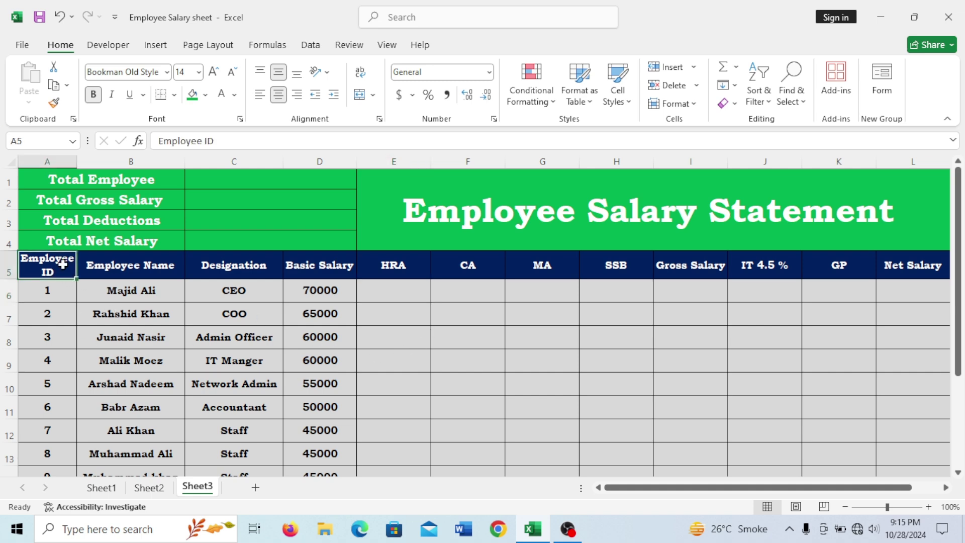
click(130, 270)
click(211, 268)
click(344, 269)
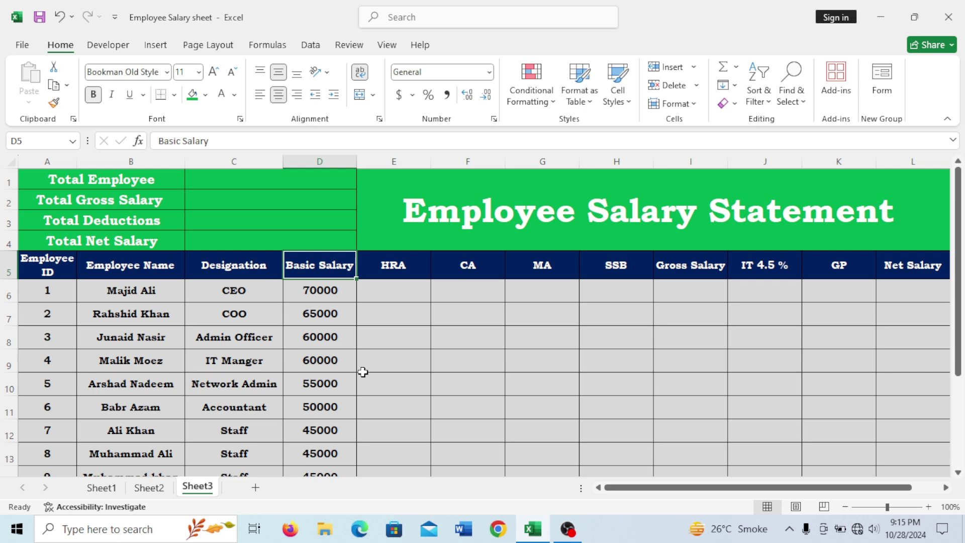
Step: Examine the Basic Salary figures in column D alongside the empty HRA column
click(320, 297)
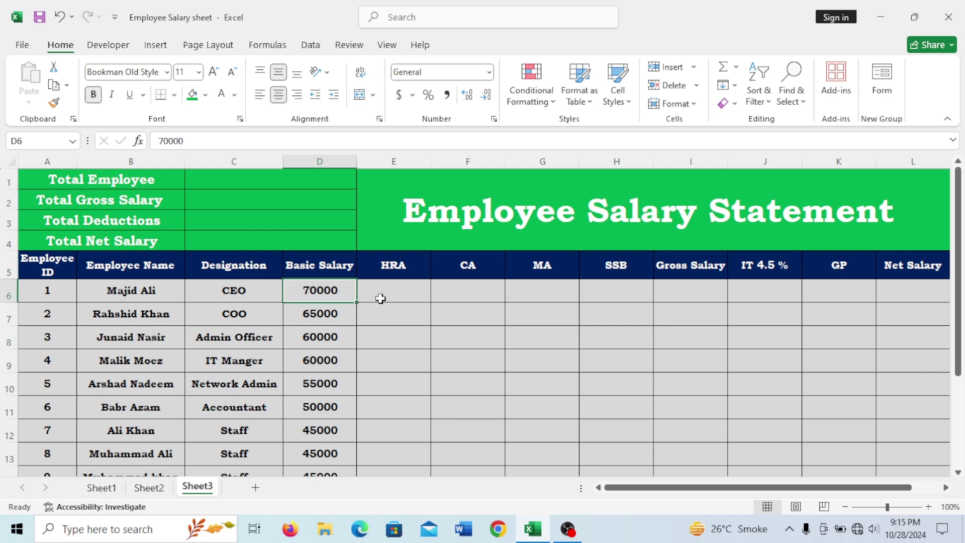
click(397, 290)
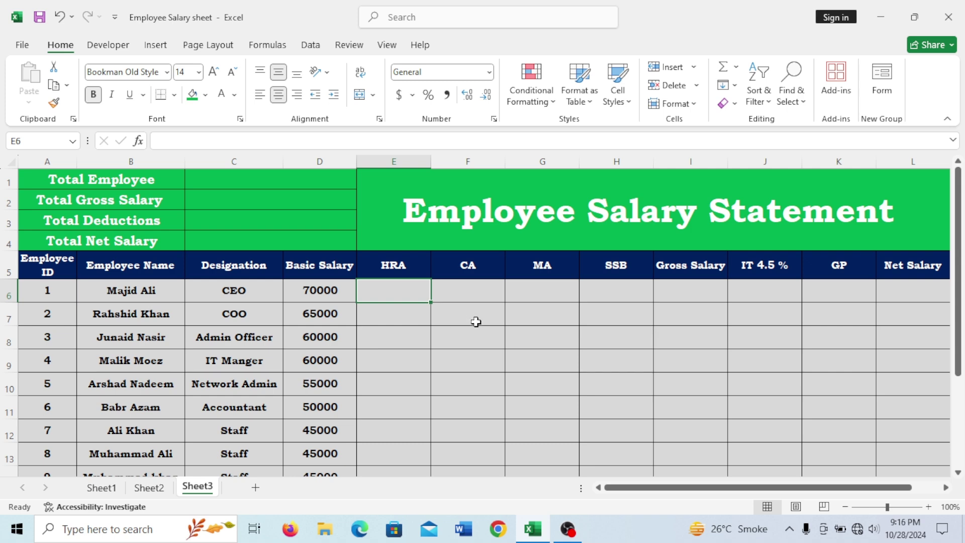
drag(334, 285, 326, 407)
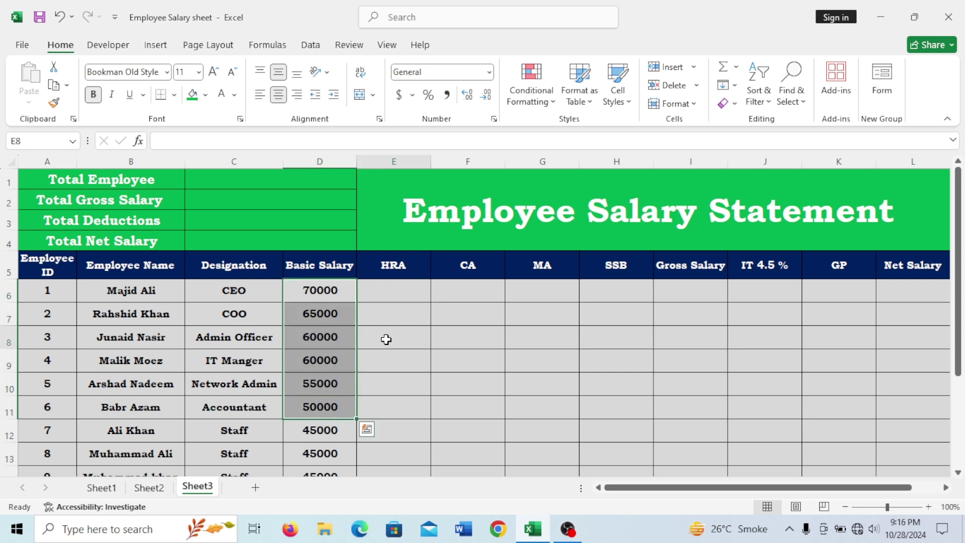
click(386, 340)
click(330, 290)
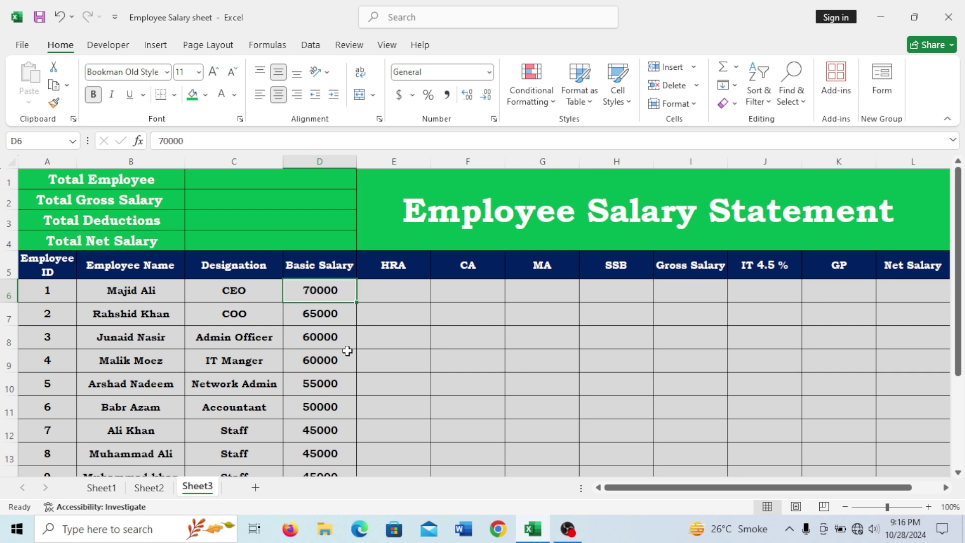
click(261, 306)
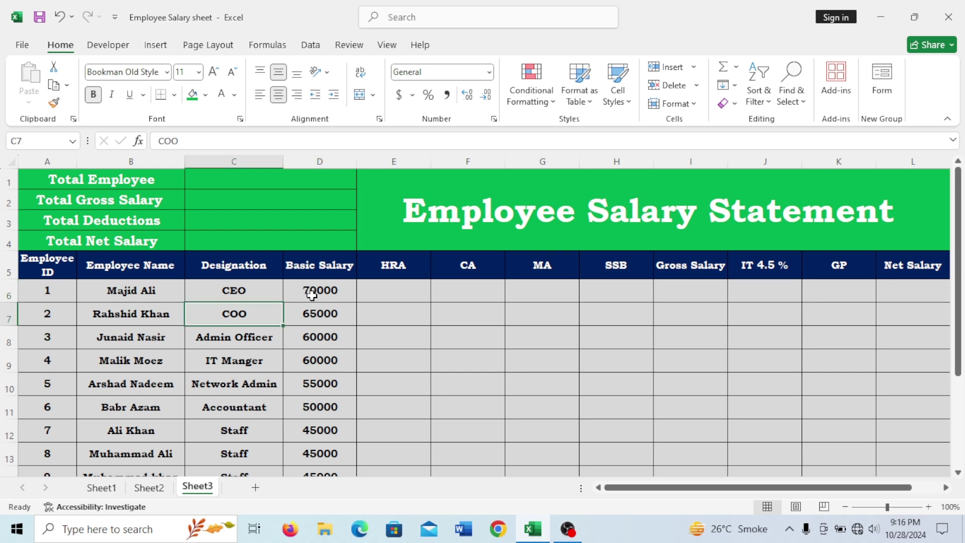
click(312, 296)
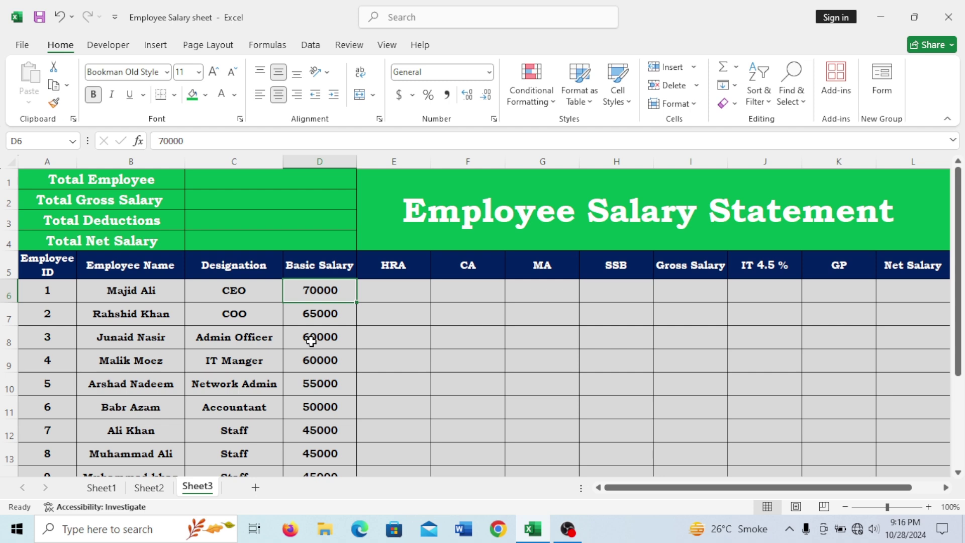
click(386, 295)
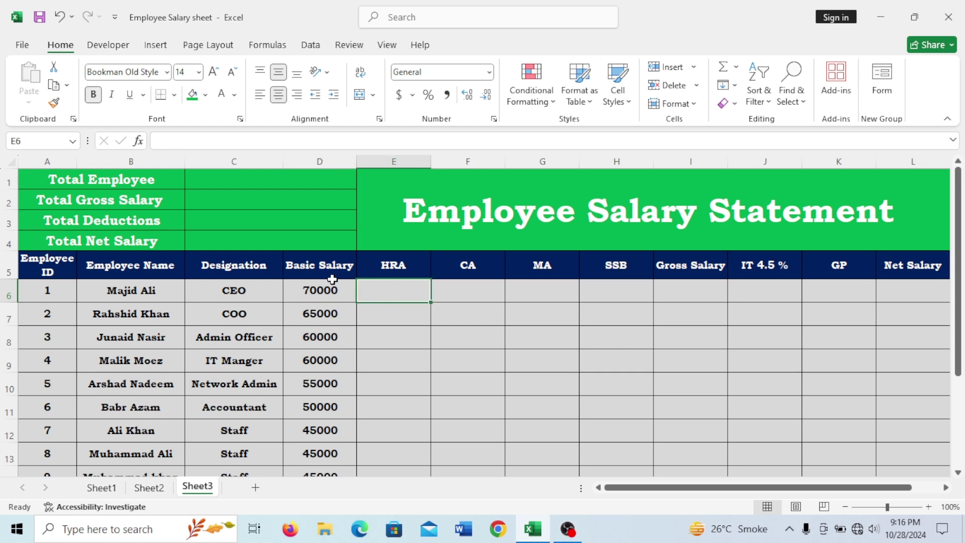
drag(324, 292, 318, 456)
click(377, 363)
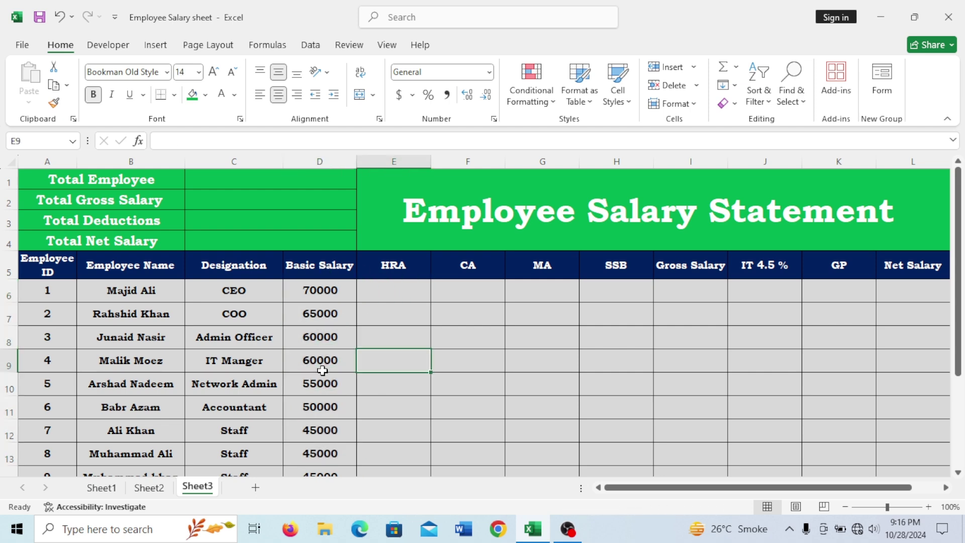
click(412, 287)
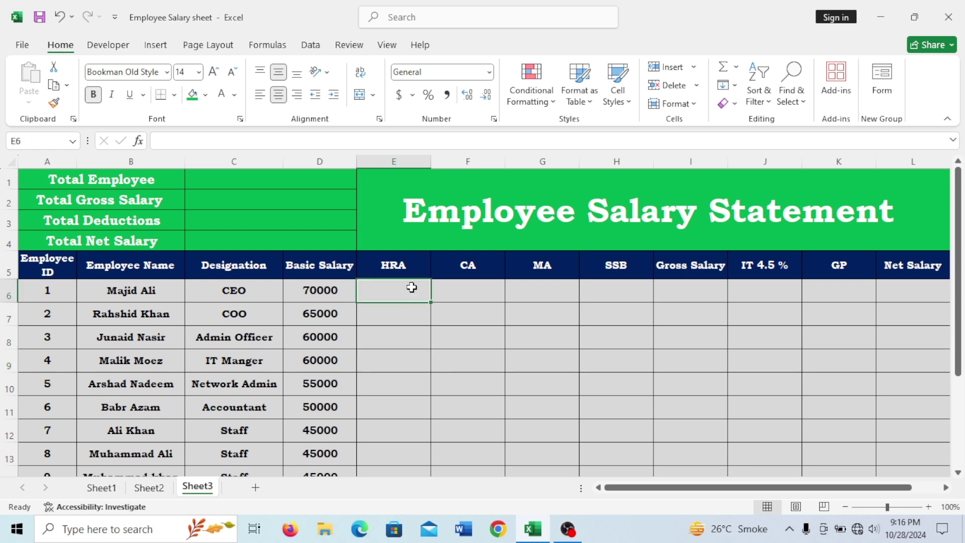
click(405, 258)
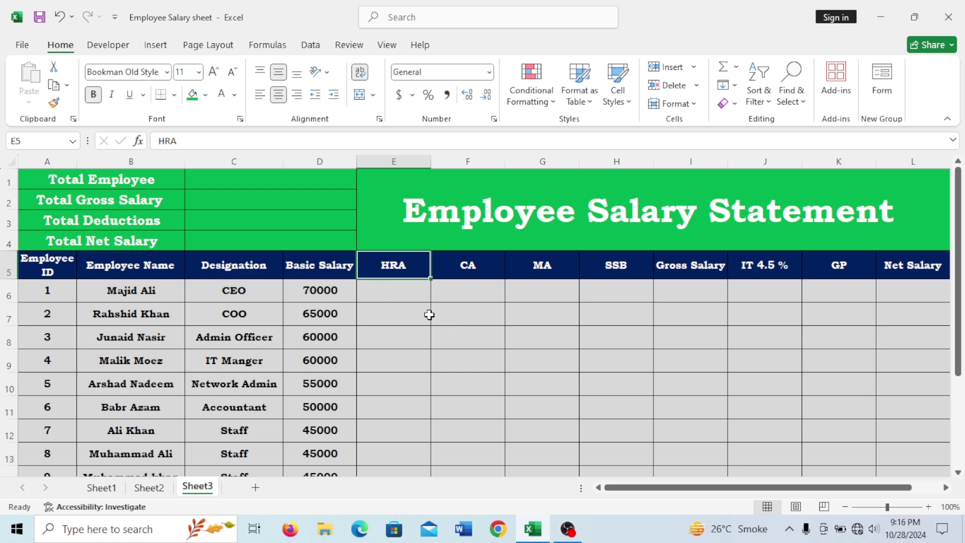
click(403, 299)
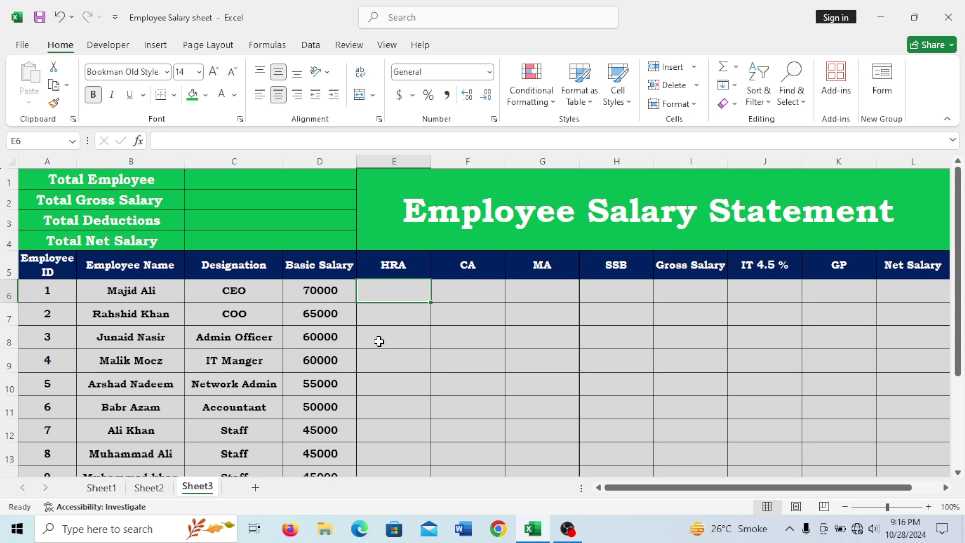
click(334, 288)
click(393, 290)
click(313, 295)
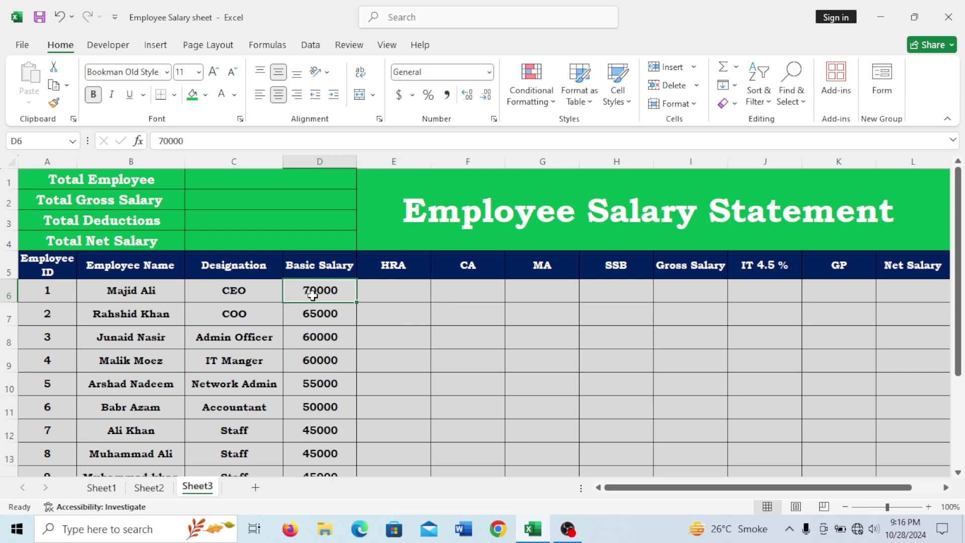
Step: Calculate the first employee's HRA in E6 as 4% of the basic salary with the formula =D6*4/100
click(403, 294)
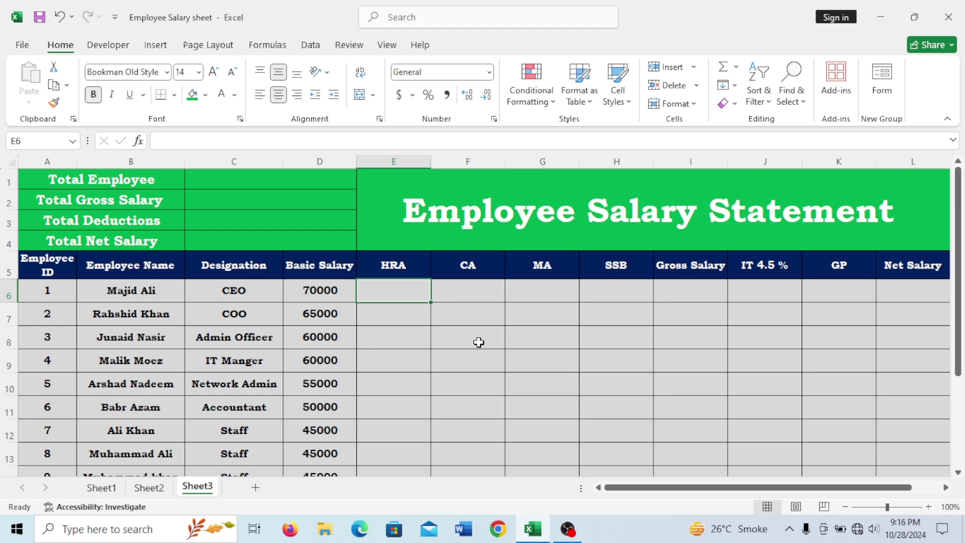
text(=)
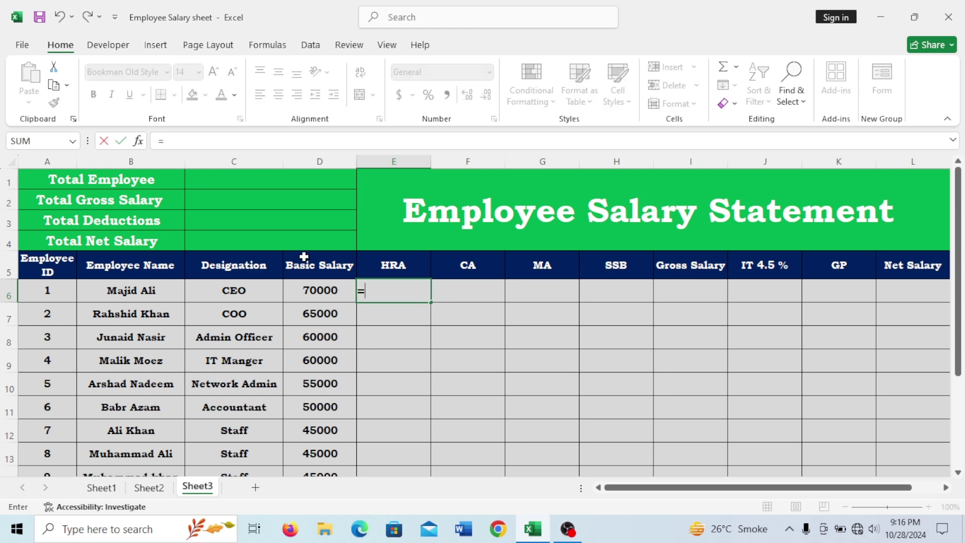
click(311, 282)
text(*)
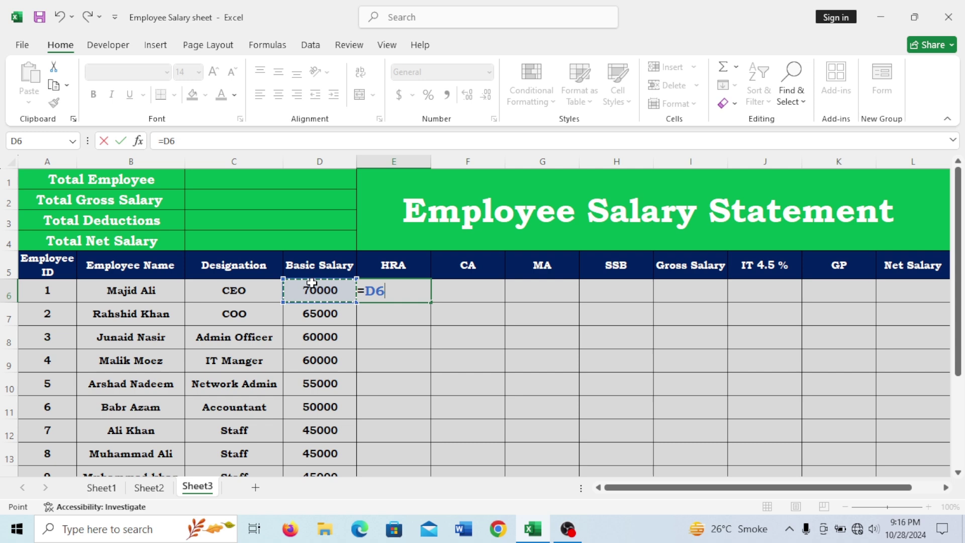
text(4/100)
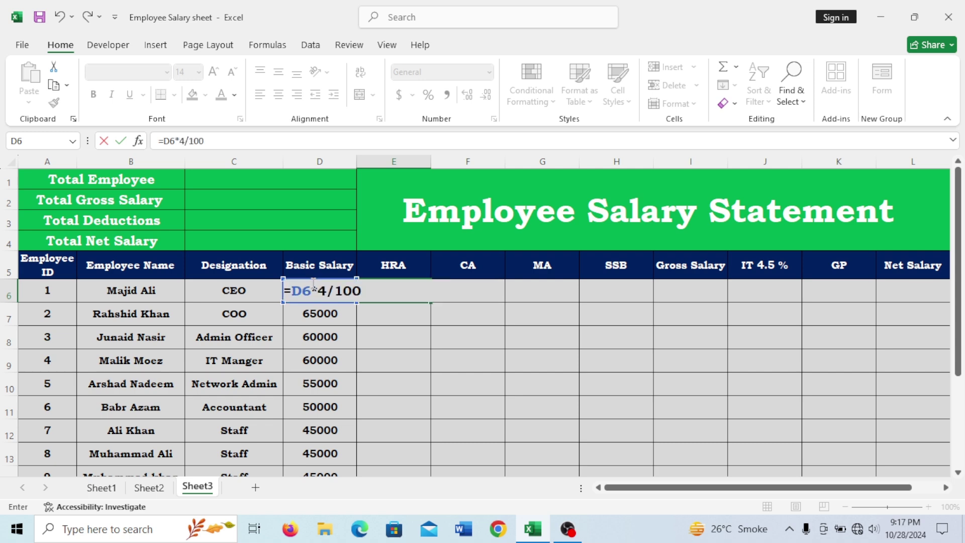
key(Return)
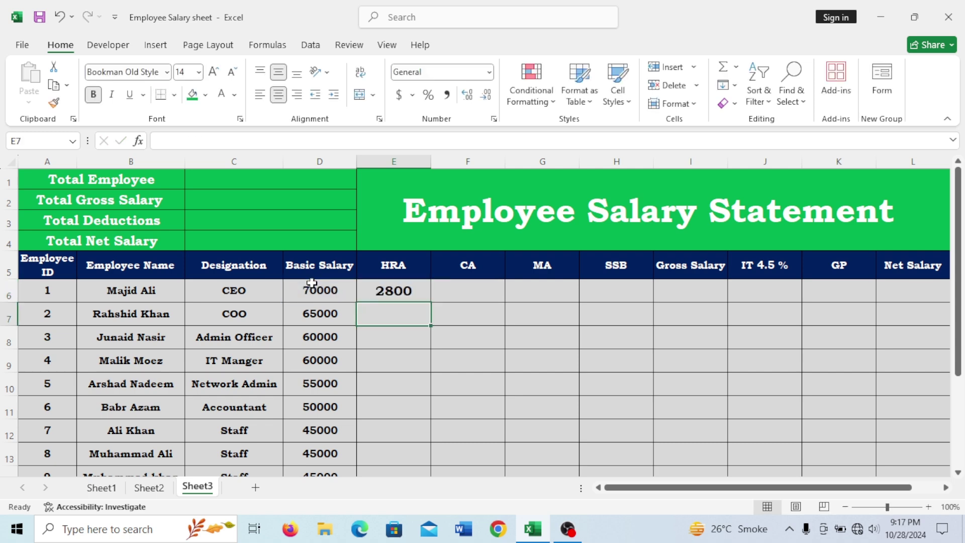
Step: Fill the HRA formula from E6 down the column for all employees and check the filled rows
click(382, 290)
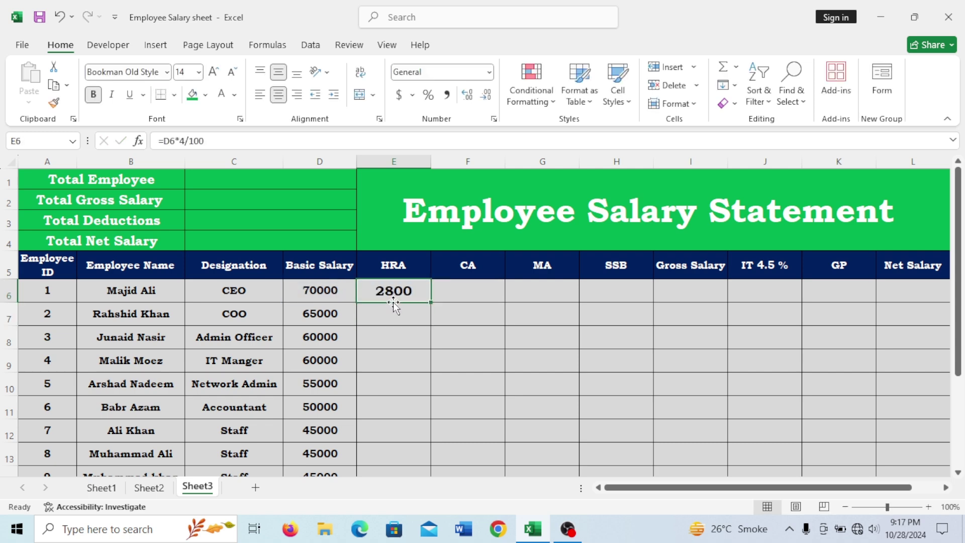
double_click(431, 302)
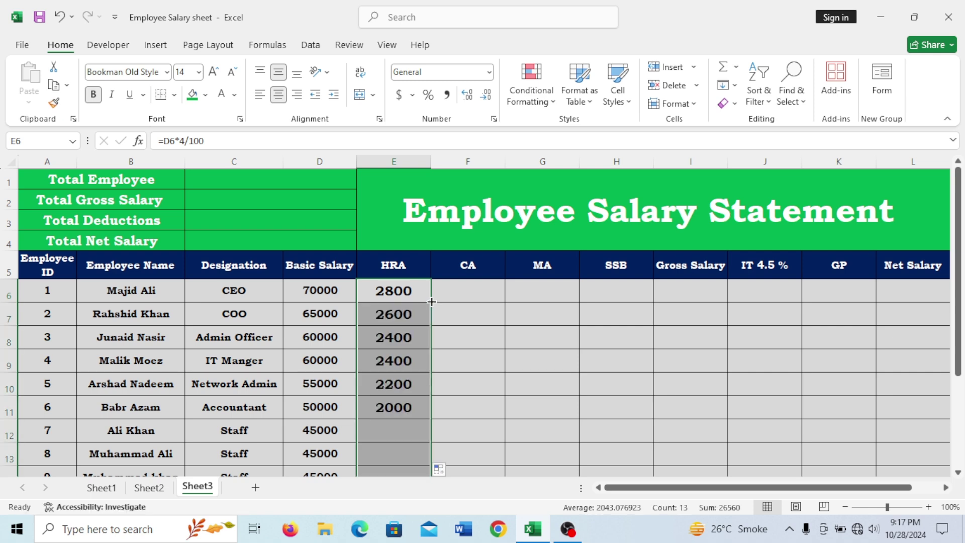
scroll(407, 332, down, 2)
scroll(406, 337, up, 2)
click(406, 338)
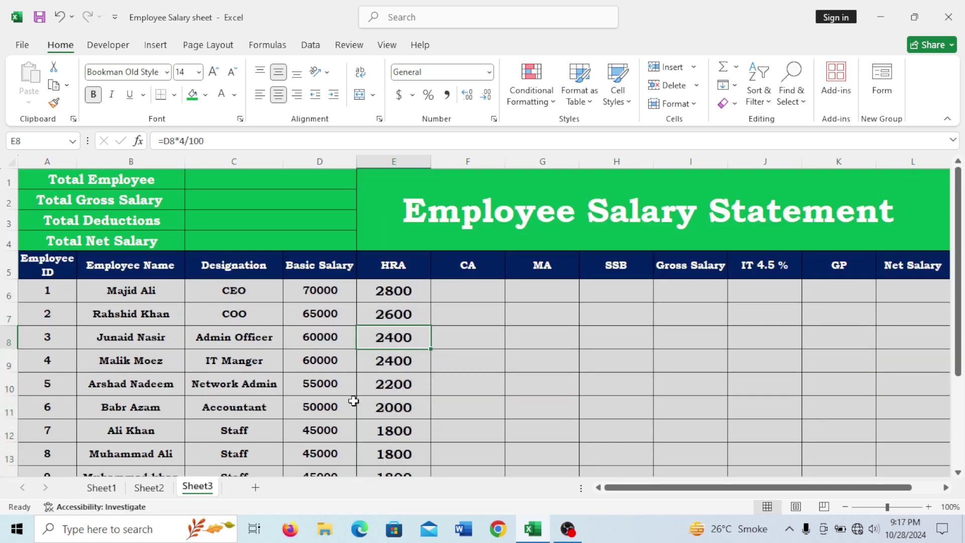
scroll(334, 377, down, 2)
scroll(391, 378, up, 1)
scroll(391, 378, up, 1)
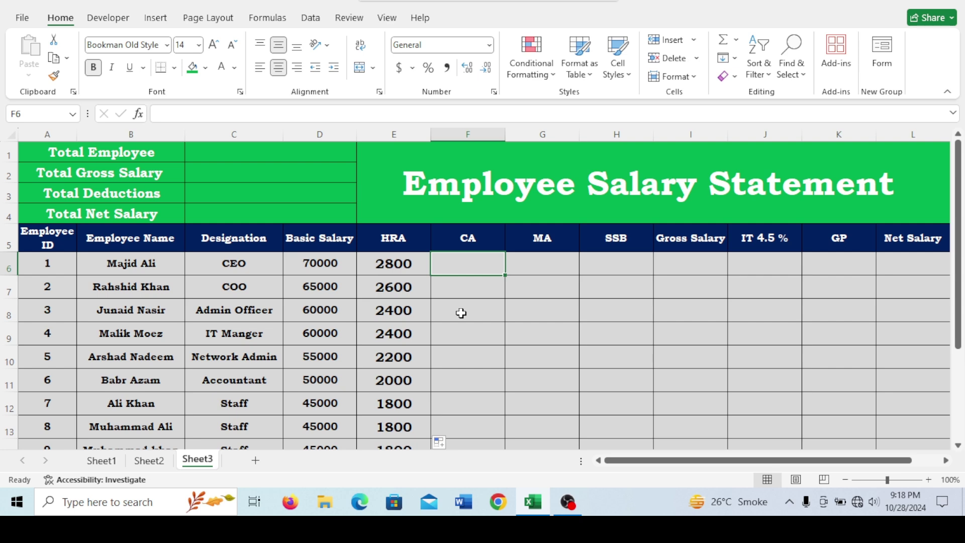
Step: Enter 5000 as the CA in F6 and fill it down the column for all employees
text(5000)
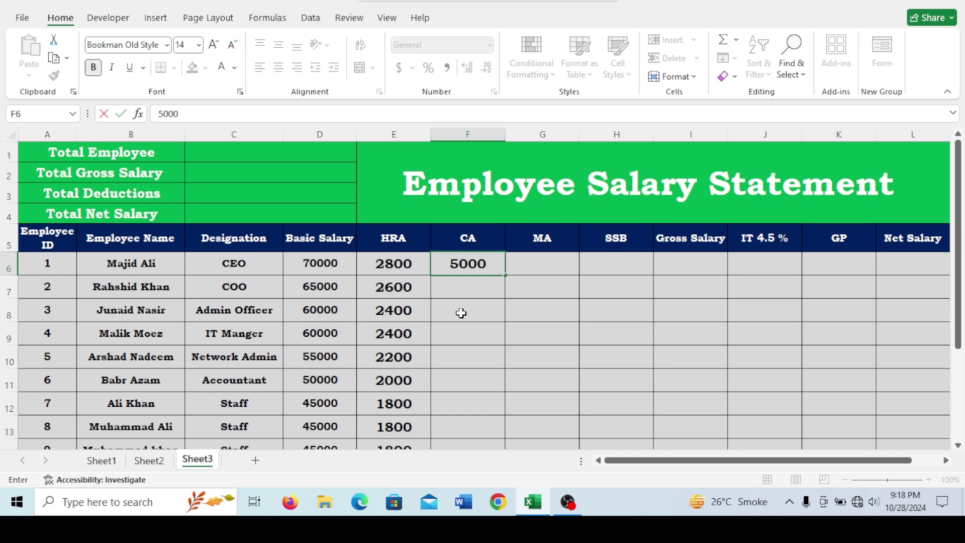
click(491, 308)
click(478, 270)
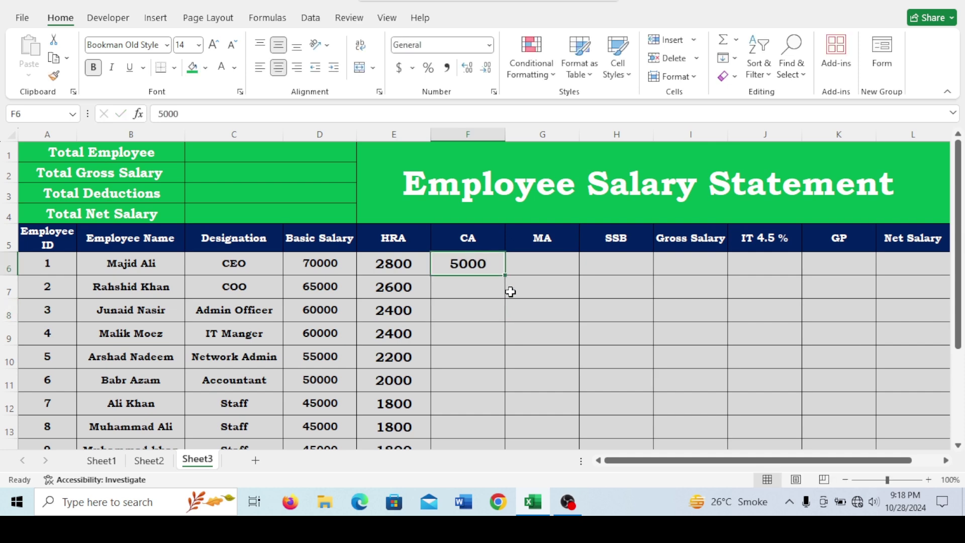
double_click(506, 275)
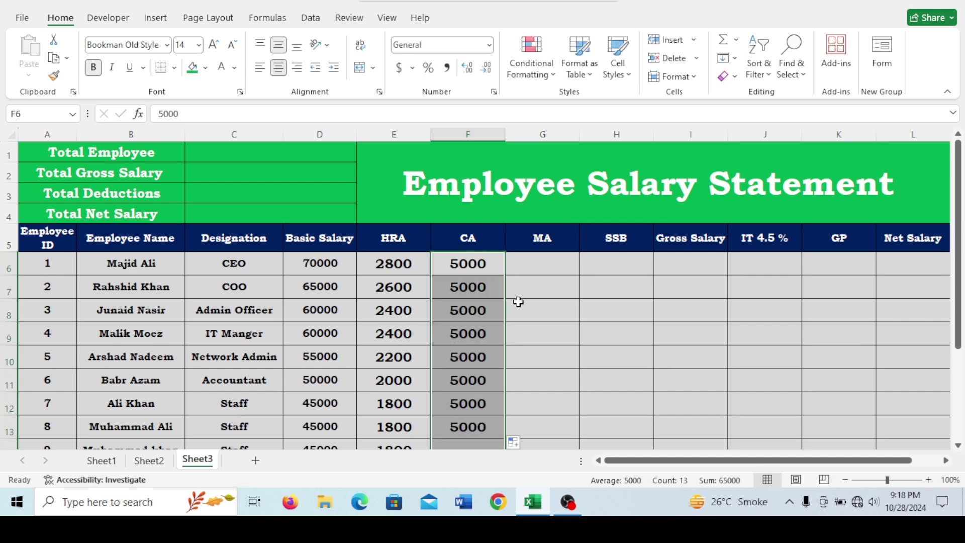
scroll(470, 342, down, 2)
scroll(472, 345, up, 2)
click(480, 327)
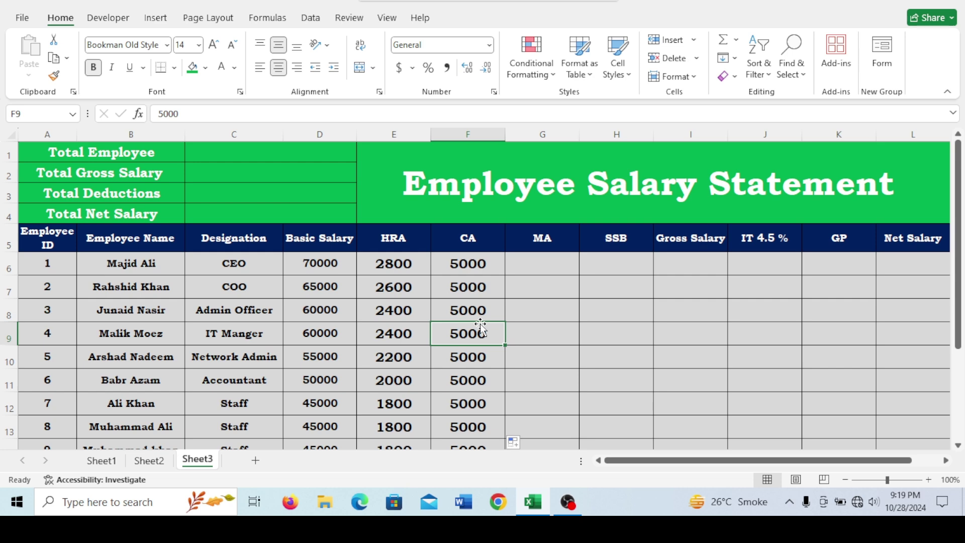
Step: Calculate the first employee's MA in G6 as 10% of the basic salary with the formula =D6*10/100
click(543, 267)
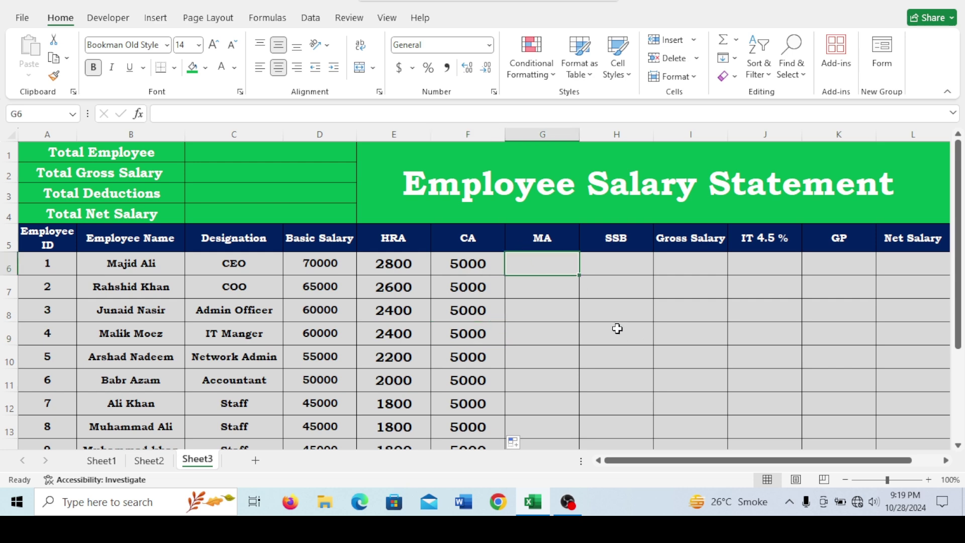
click(558, 239)
click(557, 261)
text(=)
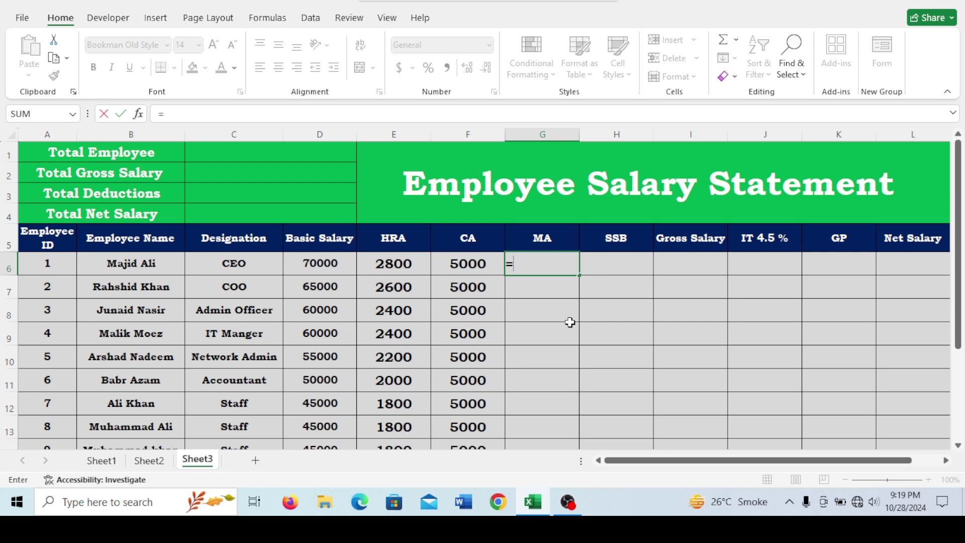
click(309, 273)
text(*1)
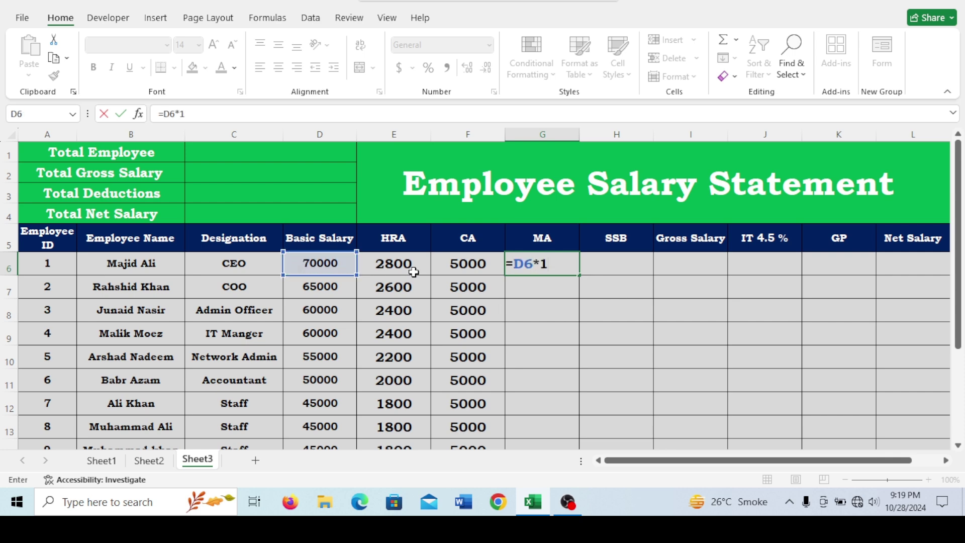
text(0/100)
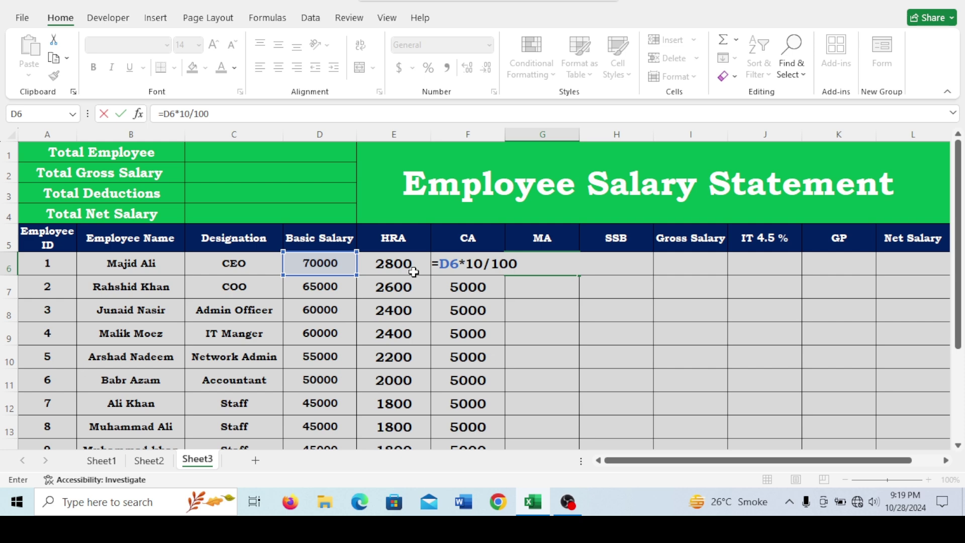
key(Return)
Step: Fill the MA formula from G6 down the column for all employees and check the filled rows
click(553, 259)
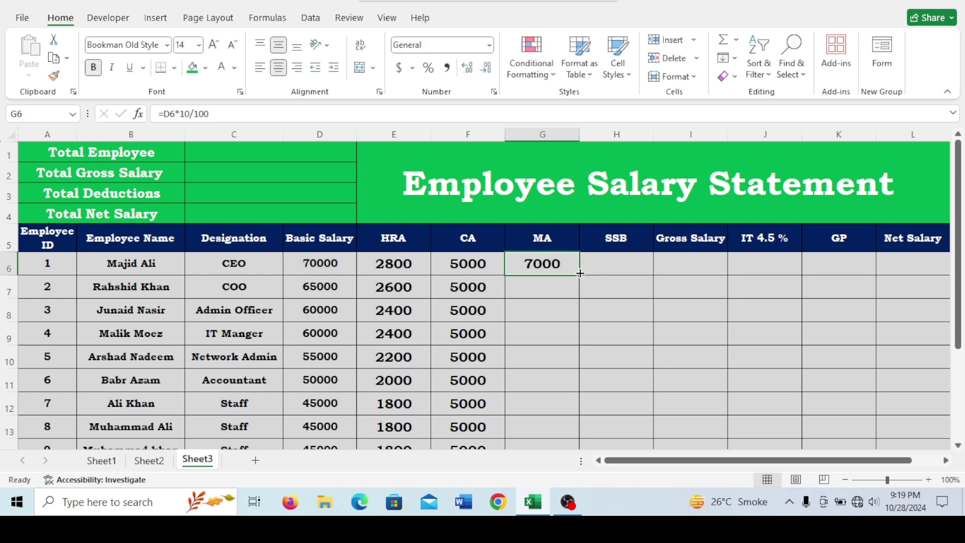
double_click(580, 273)
click(536, 343)
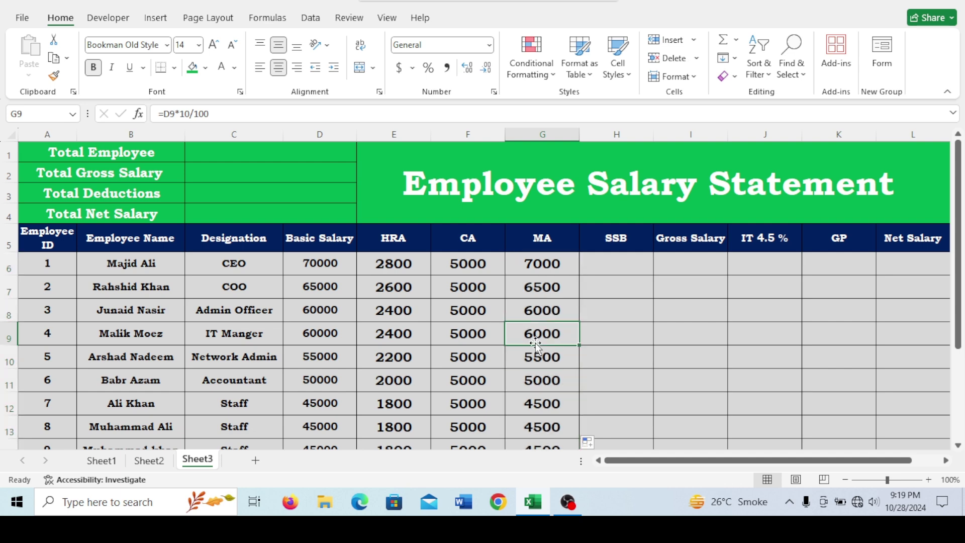
scroll(563, 326, down, 1)
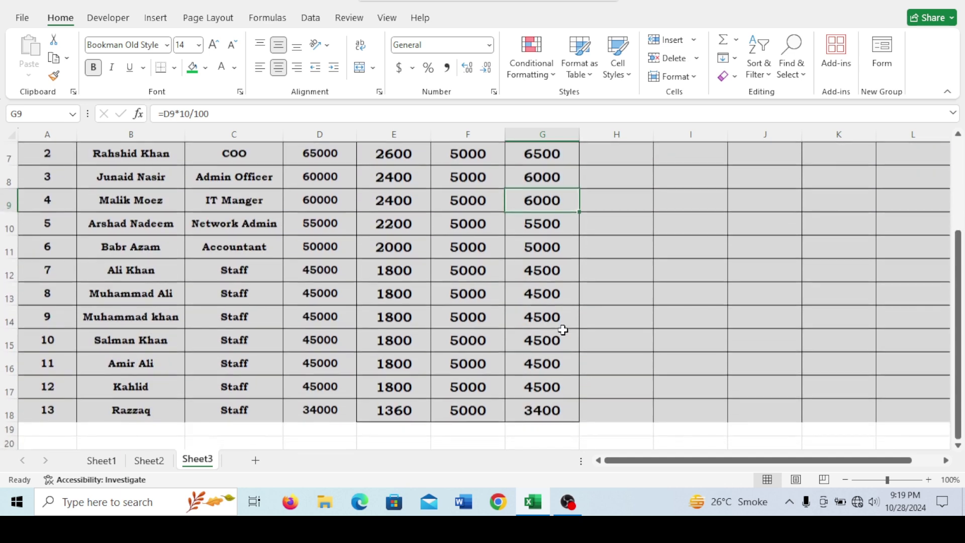
scroll(563, 327, up, 2)
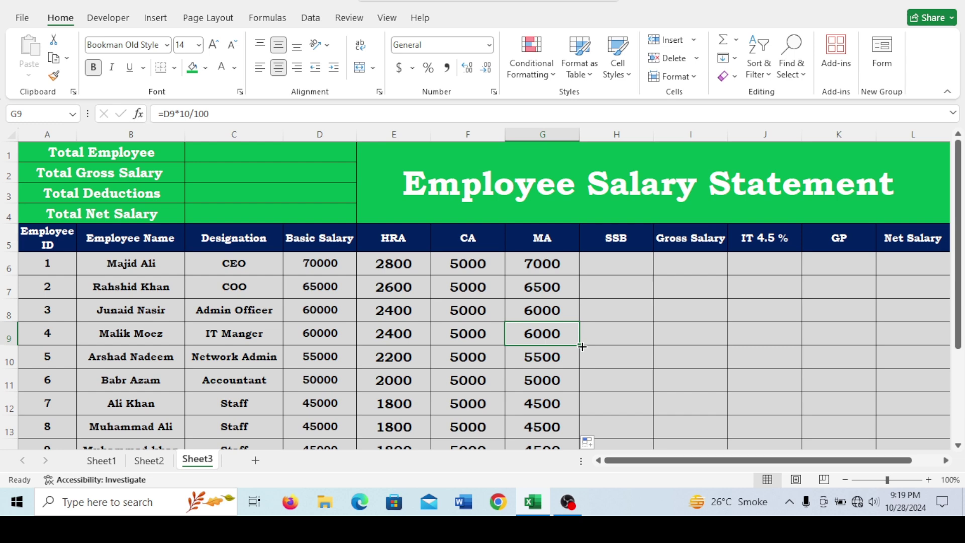
Step: Calculate the first employee's SSB in H6 as 12% of the basic salary with the formula =D6*12/100
click(624, 269)
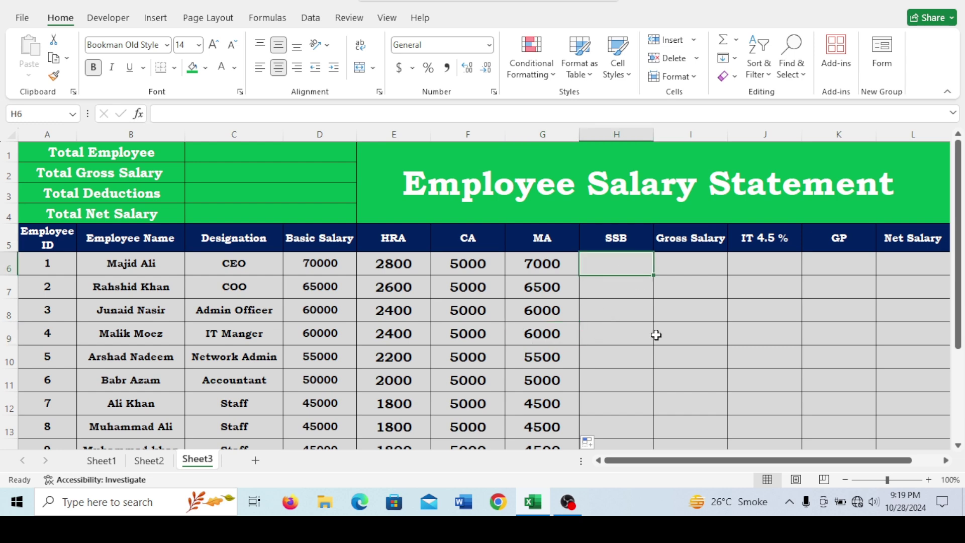
click(629, 243)
click(631, 256)
text(=)
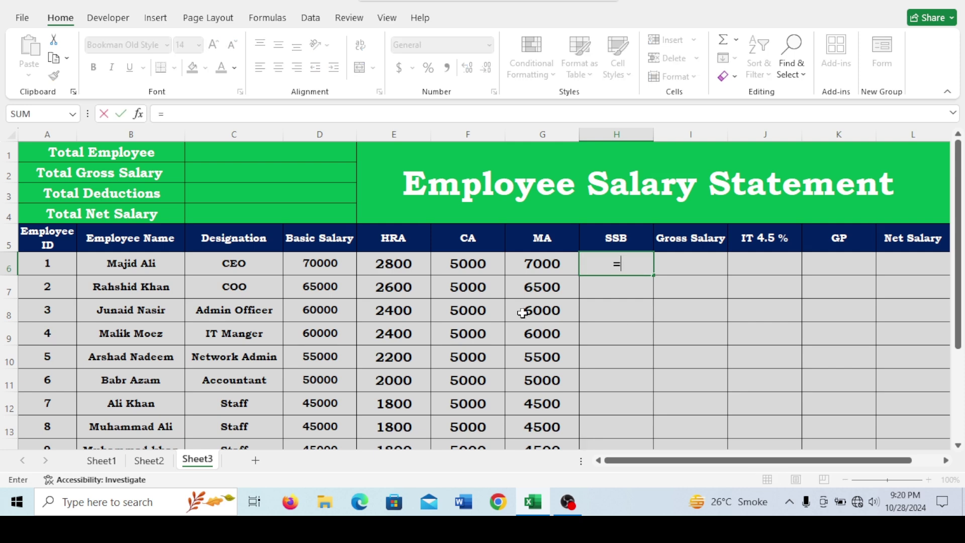
click(326, 268)
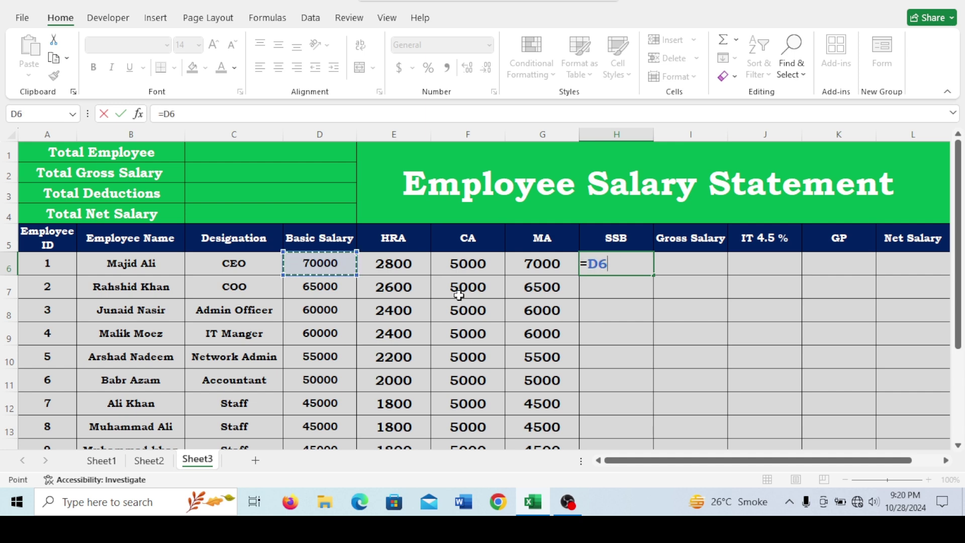
text(*12/100)
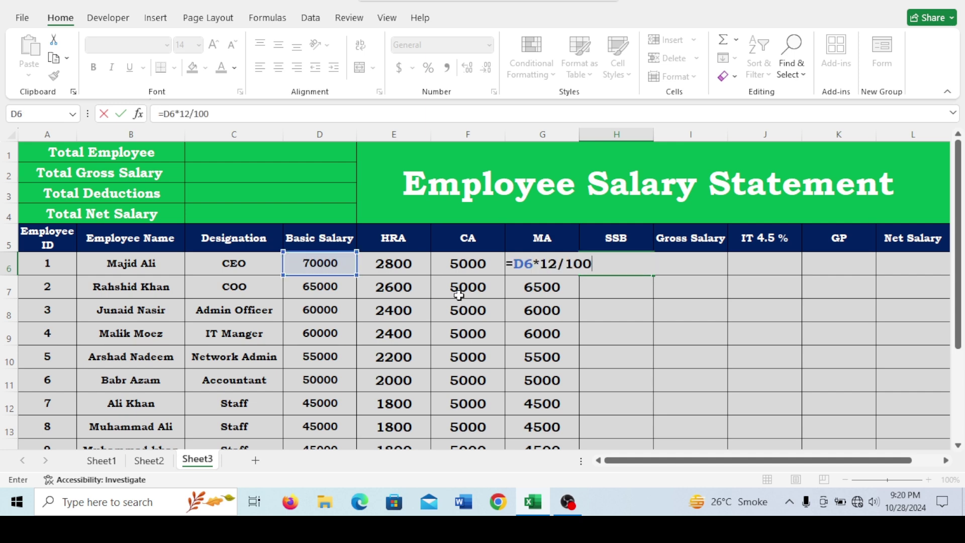
key(Return)
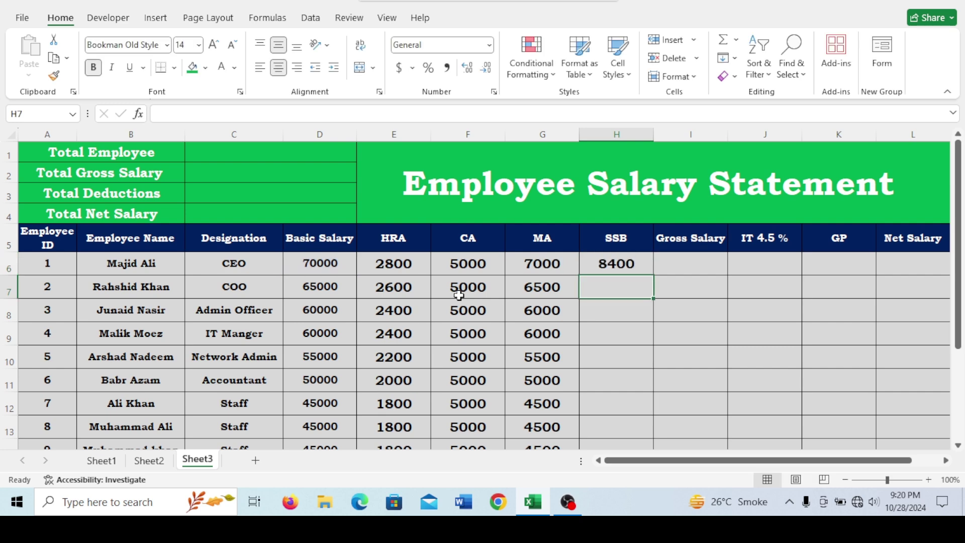
Step: Fill the SSB formula from H6 down the column for all employees and check the filled rows
click(637, 270)
double_click(653, 275)
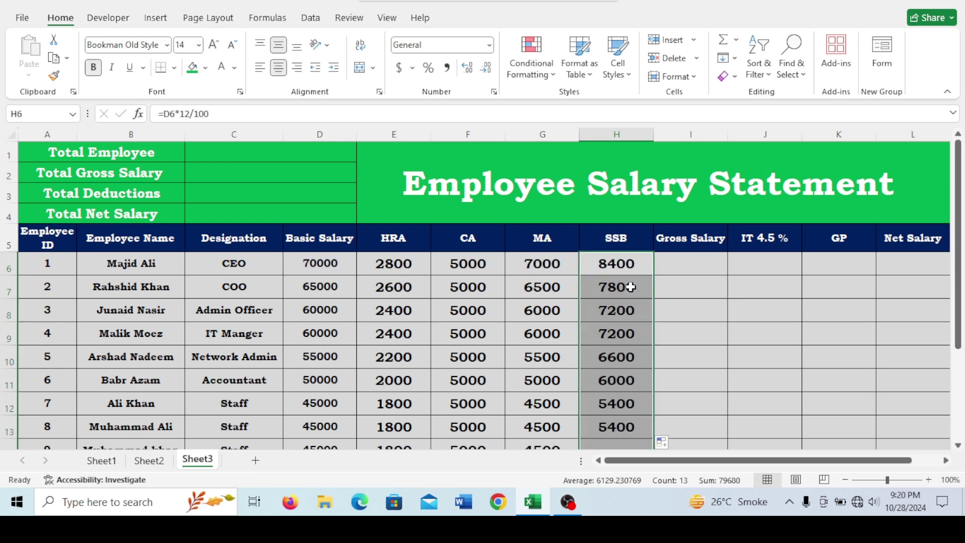
scroll(597, 344, down, 2)
scroll(597, 344, up, 2)
click(614, 335)
Step: Calculate the first employee's Gross Salary in I6 from basic salary and allowances with the formula =SUM(D6:H6)
click(689, 271)
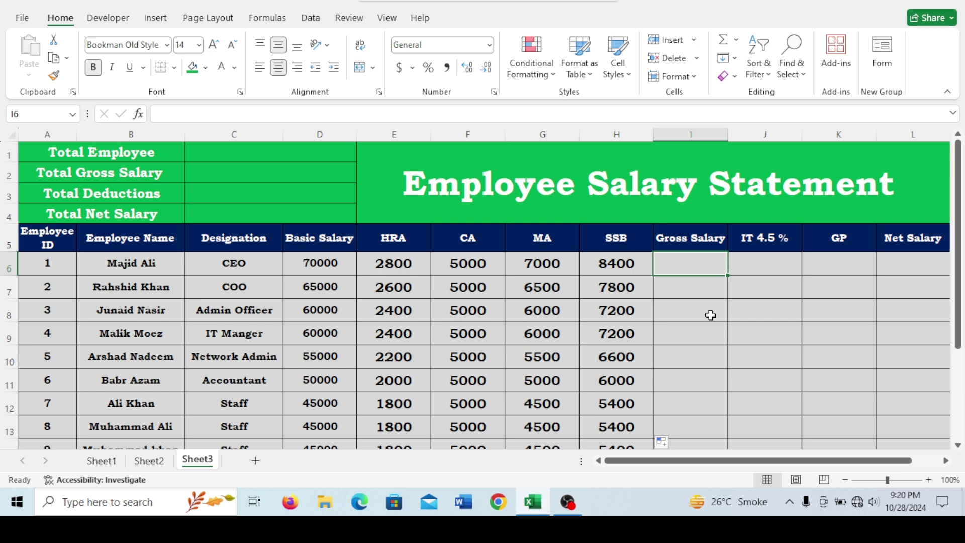
text(=sum)
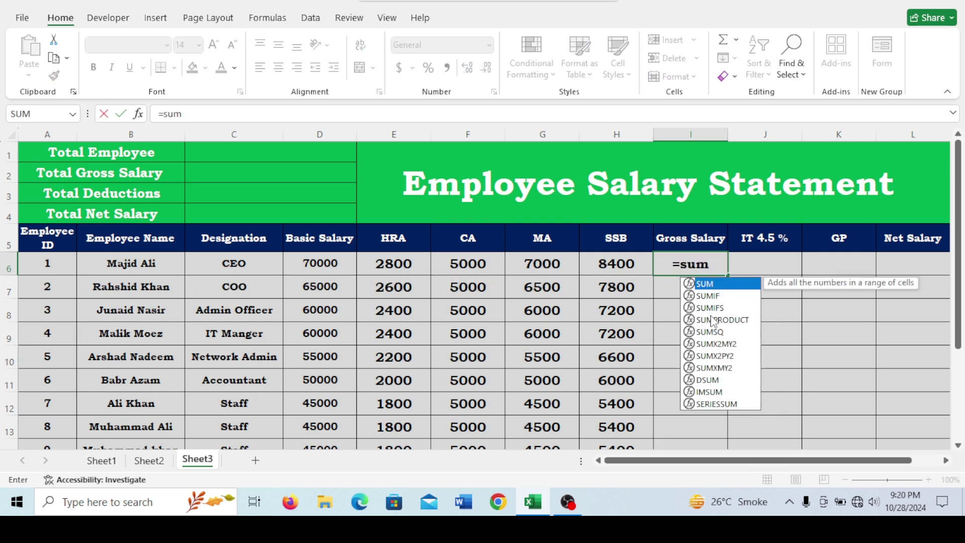
key(Tab)
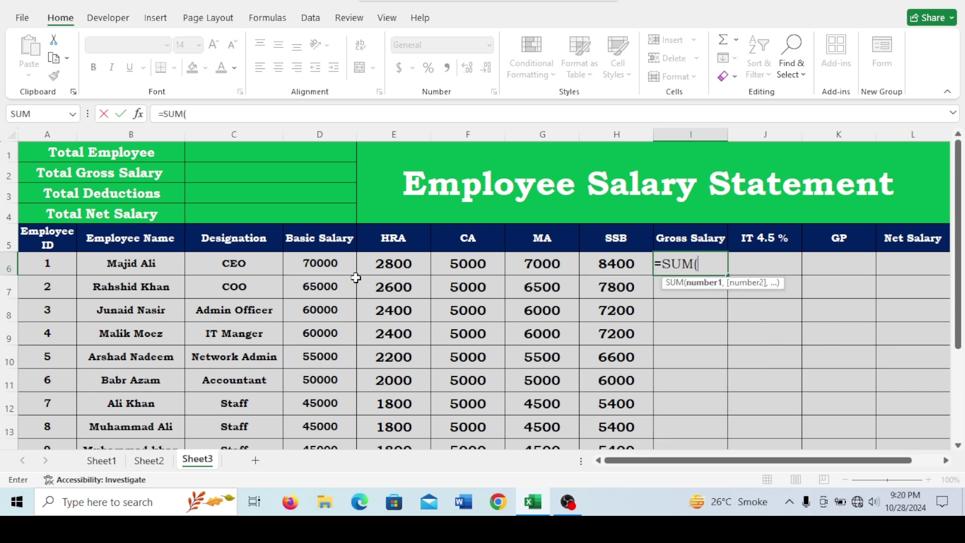
click(333, 263)
drag(333, 262, 613, 260)
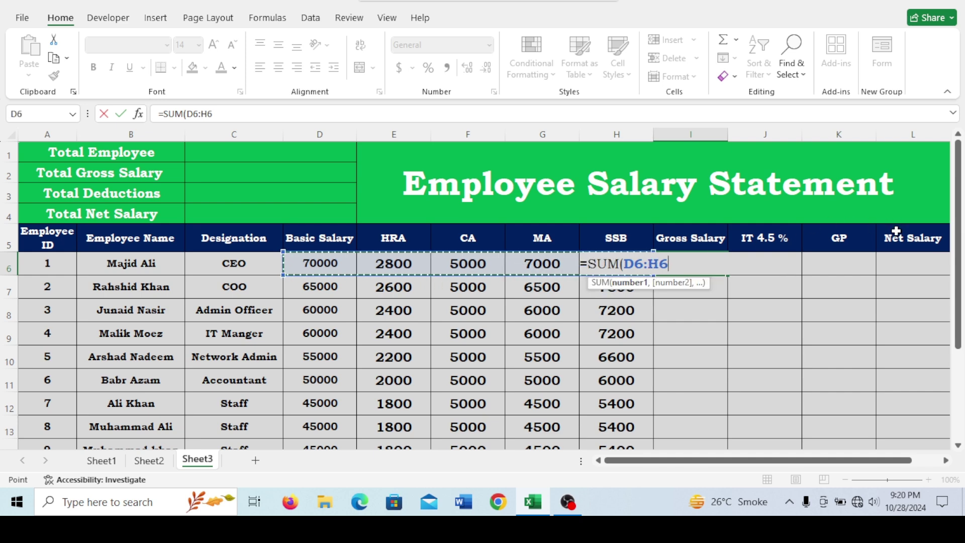
text())
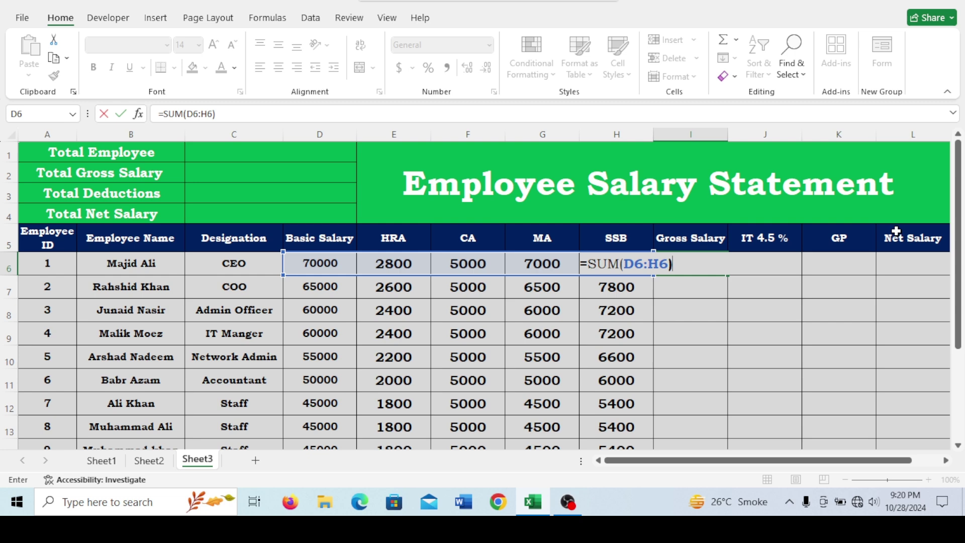
key(Return)
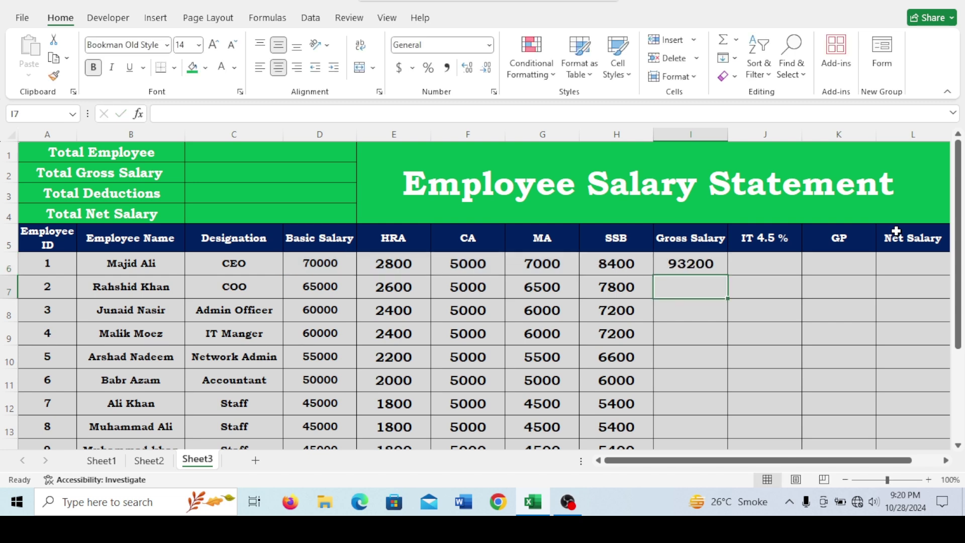
Step: Fill the Gross Salary formula from I6 down the column for all employees and check the filled rows
click(719, 261)
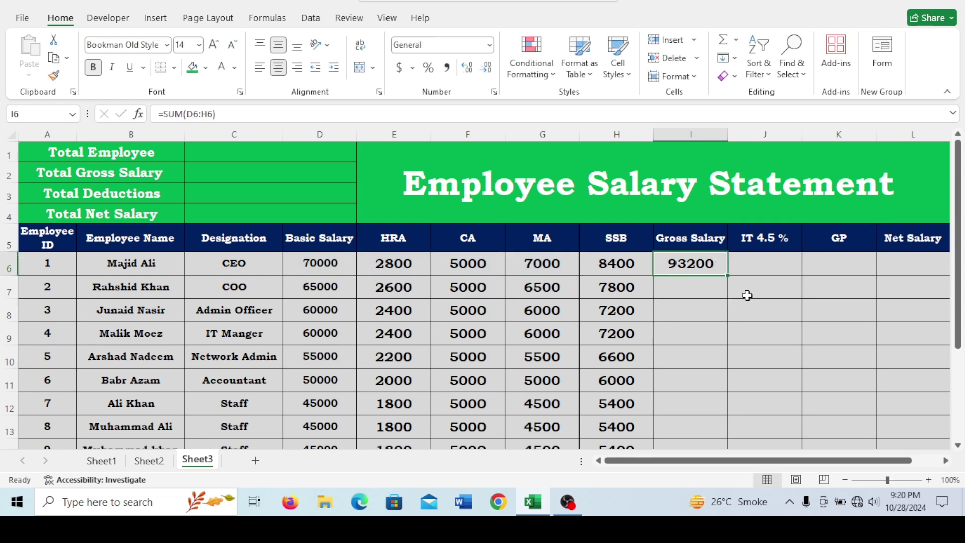
double_click(728, 274)
click(693, 358)
scroll(692, 364, down, 2)
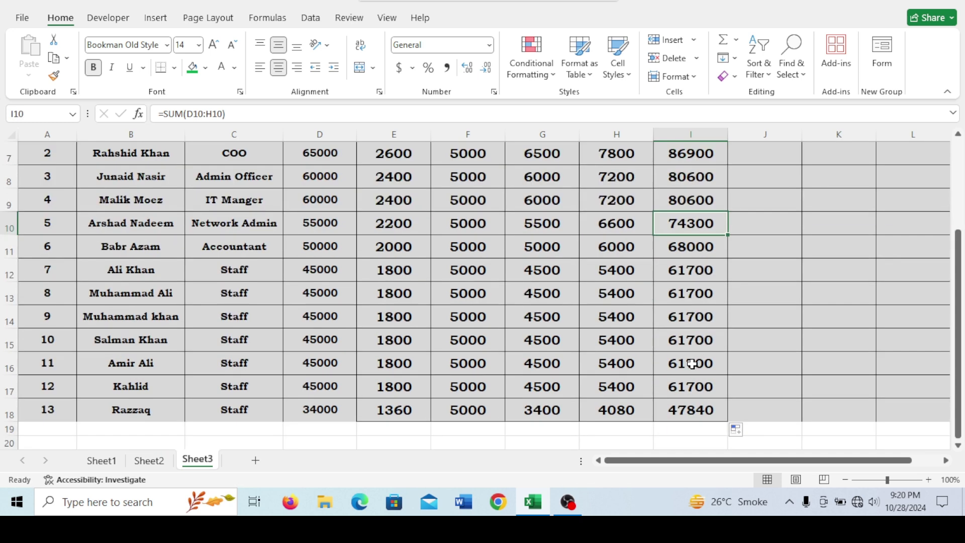
scroll(692, 364, up, 2)
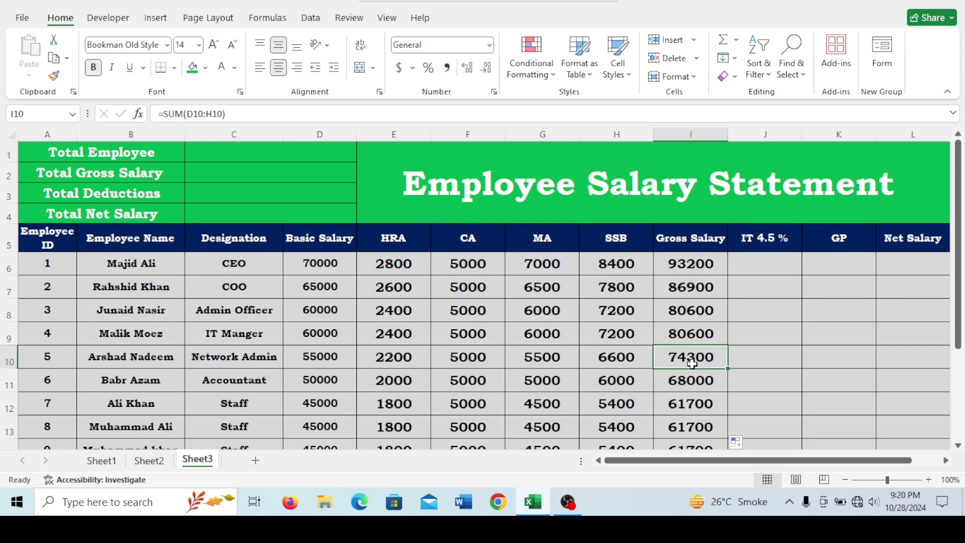
Step: Calculate the first employee's IT deduction in J6 as 4.5% of the gross salary with the formula =I6*4.5/100
click(769, 242)
click(840, 259)
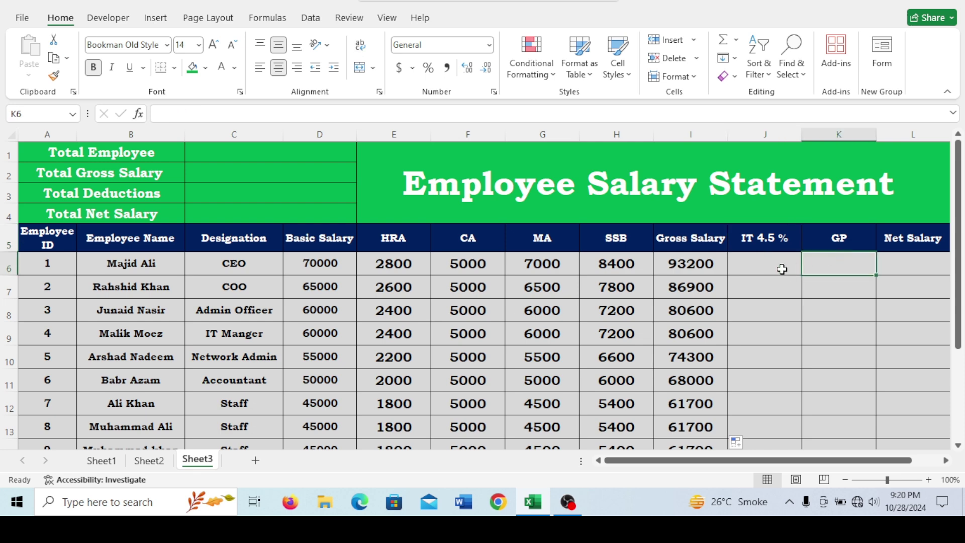
click(719, 263)
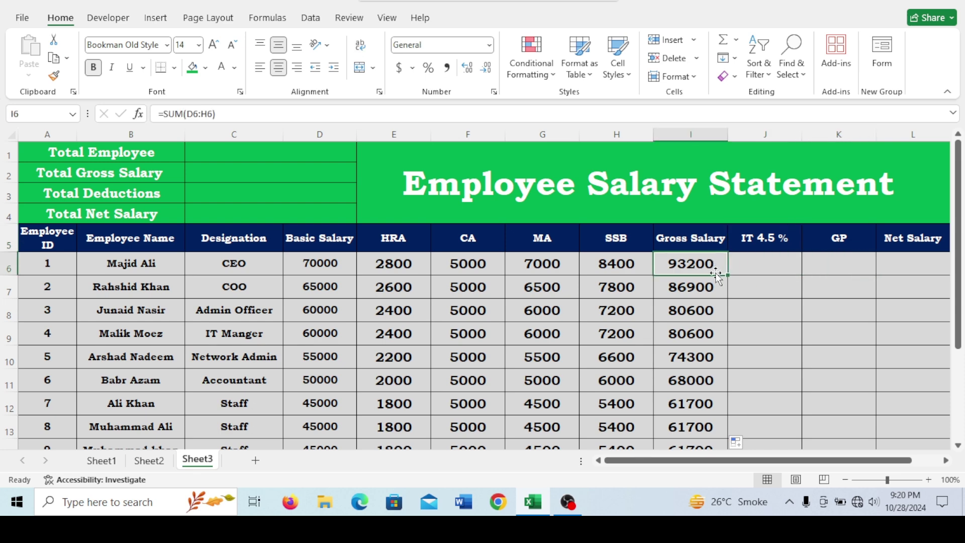
click(773, 267)
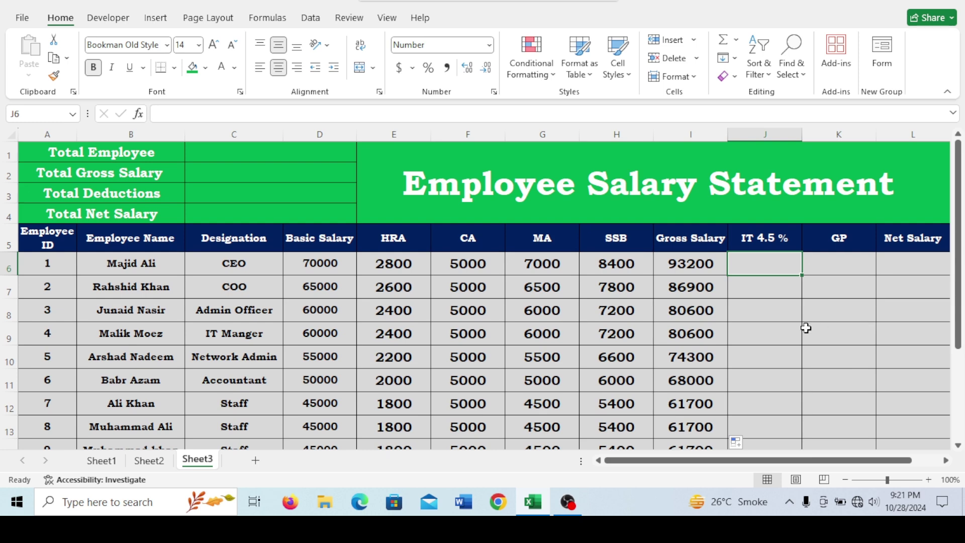
click(680, 255)
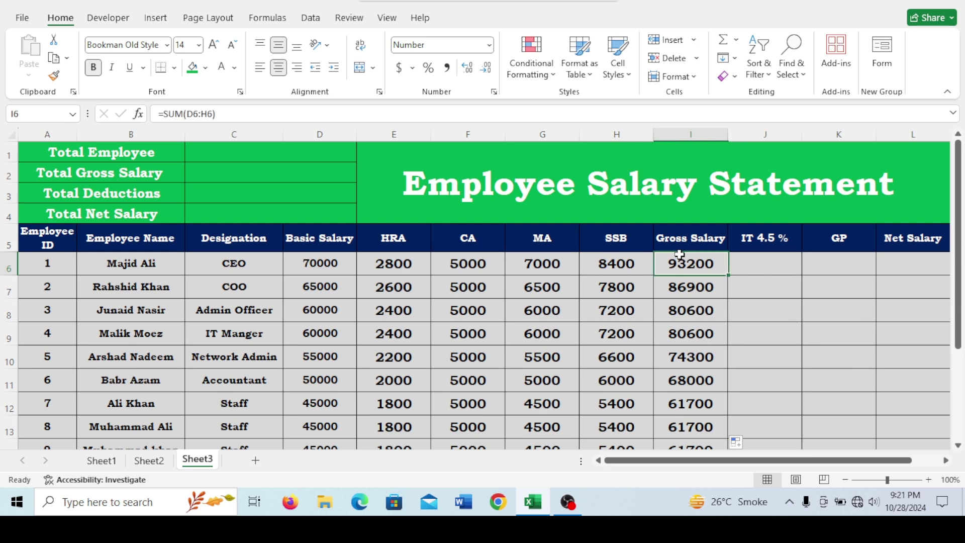
click(770, 263)
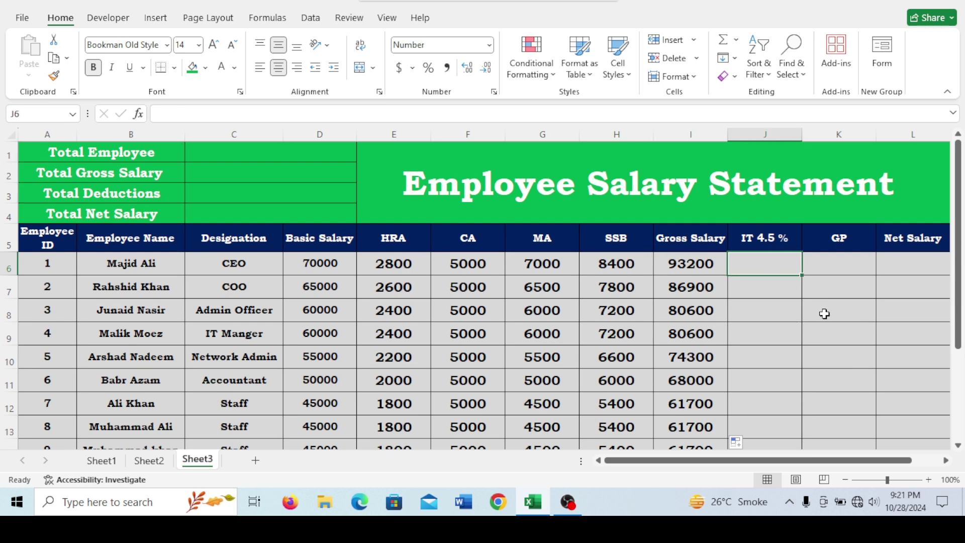
text(=)
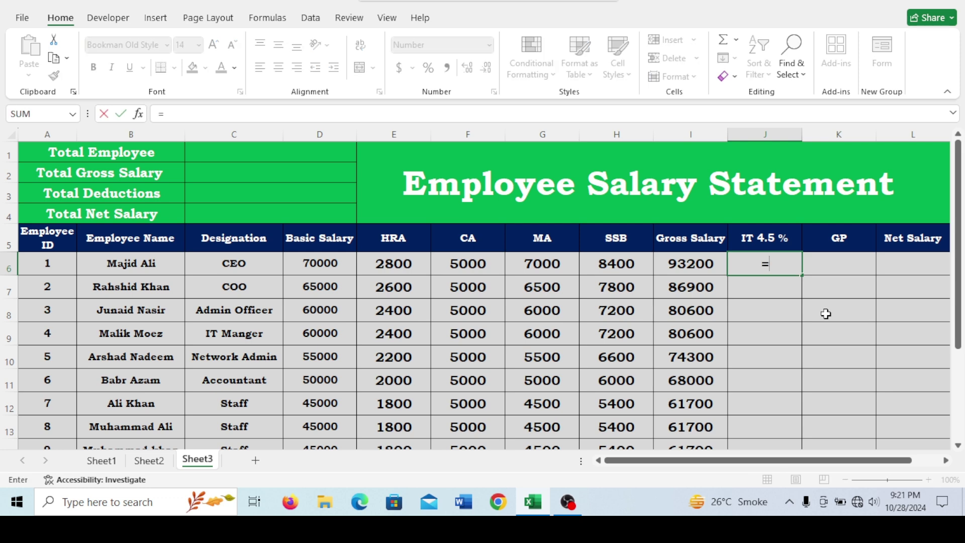
click(693, 264)
text(*)
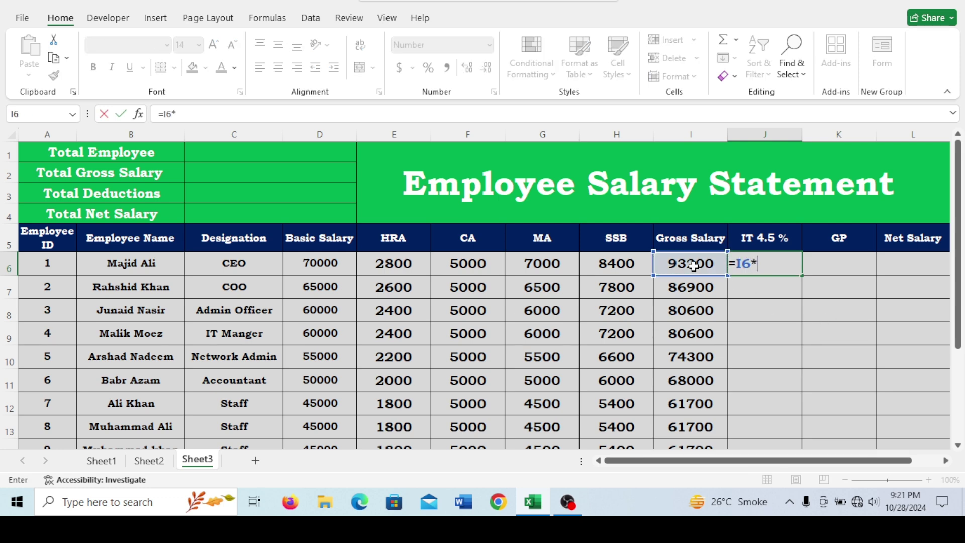
text(4.5/100)
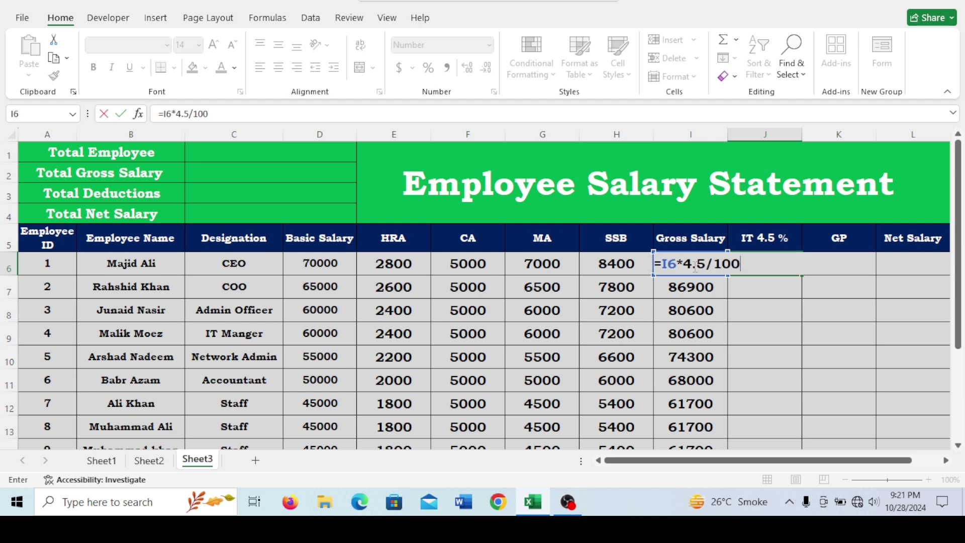
key(Return)
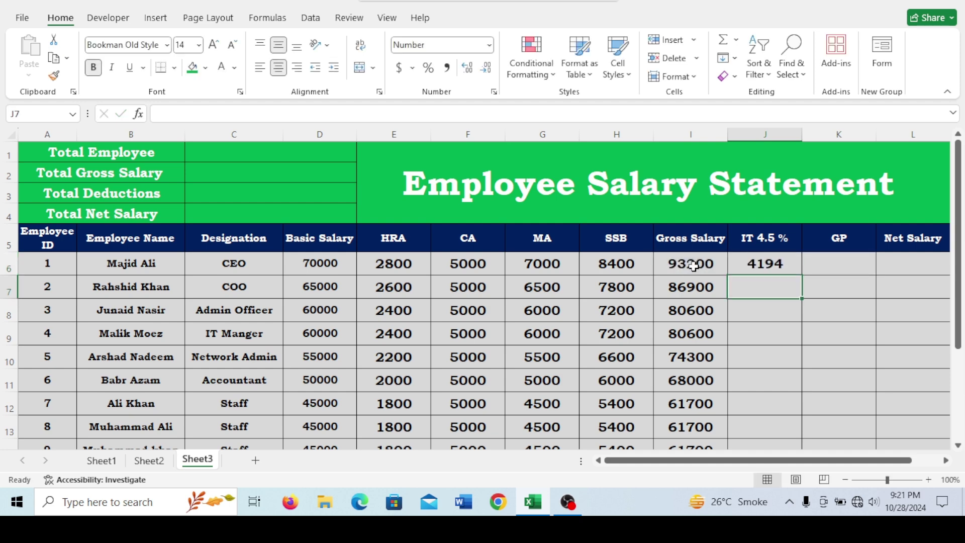
Step: Fill the IT 4.5 % formula from J6 down the column for all employees and check it against the gross salary
click(793, 262)
double_click(802, 276)
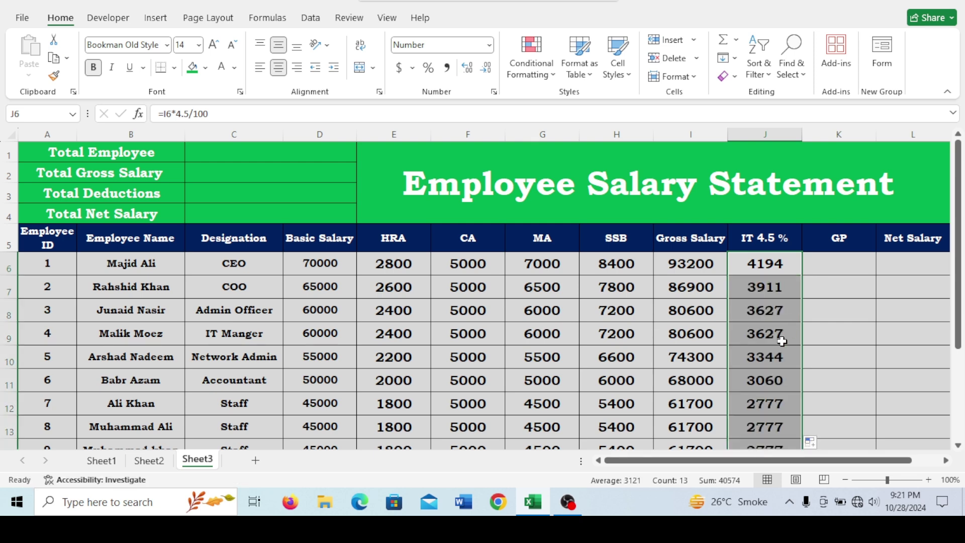
click(678, 265)
click(759, 264)
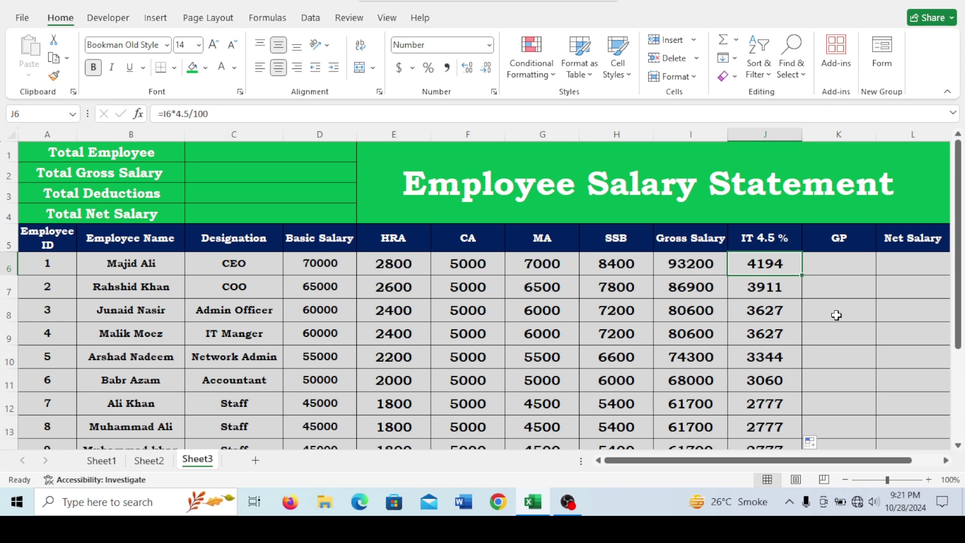
Step: Enter a GP deduction of 3500 for the first employee in K6
click(847, 264)
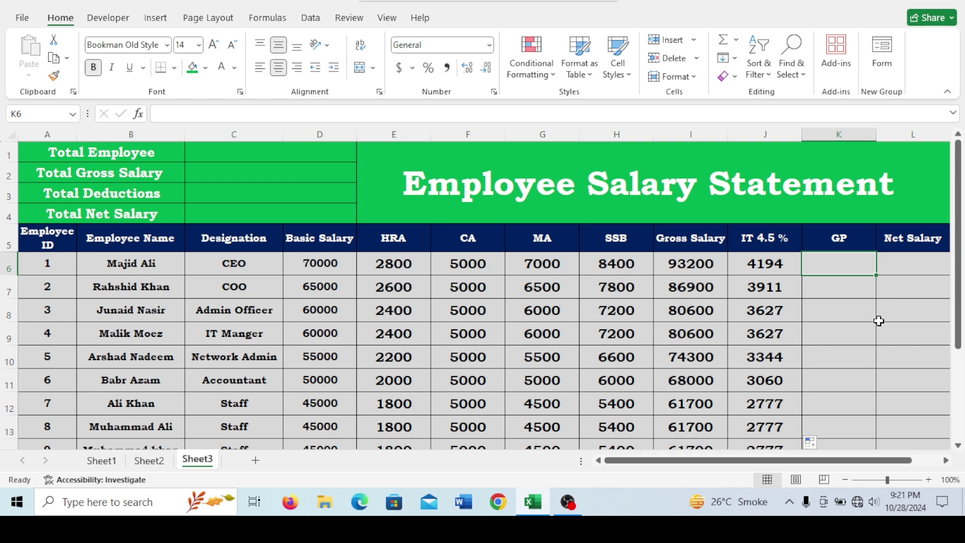
click(855, 285)
click(857, 270)
text(3500)
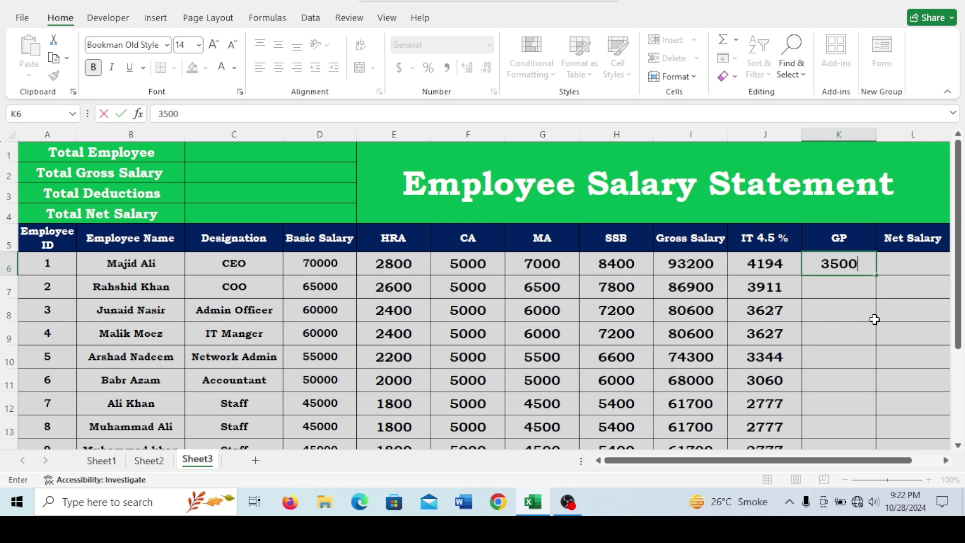
click(857, 315)
click(858, 267)
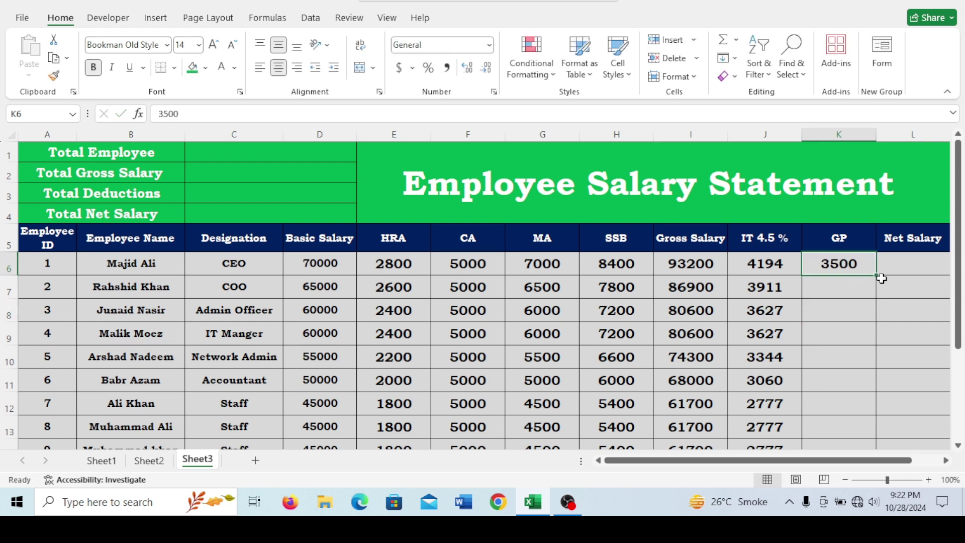
Step: Fill the GP value from K6 down the column for all employees and check the filled rows
double_click(878, 278)
click(845, 361)
scroll(847, 380, down, 2)
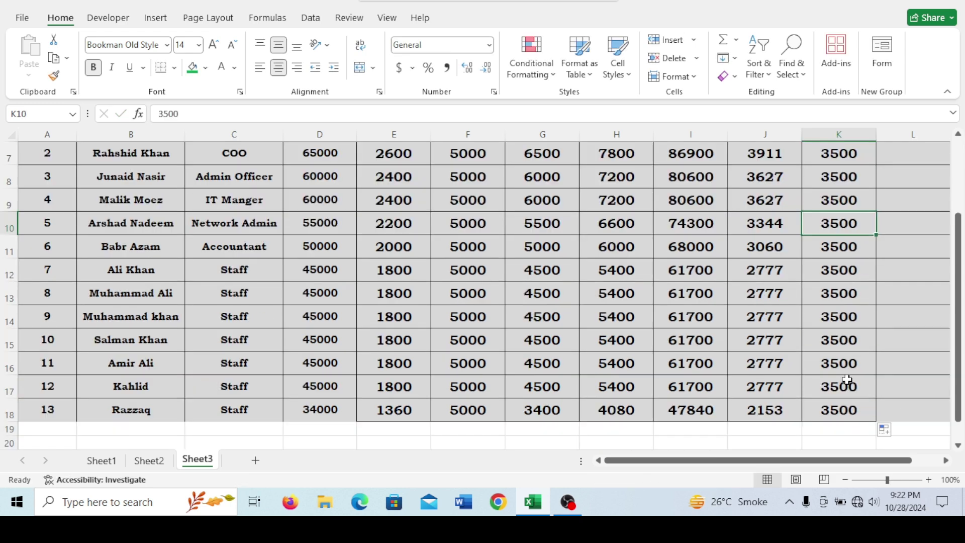
scroll(847, 380, up, 2)
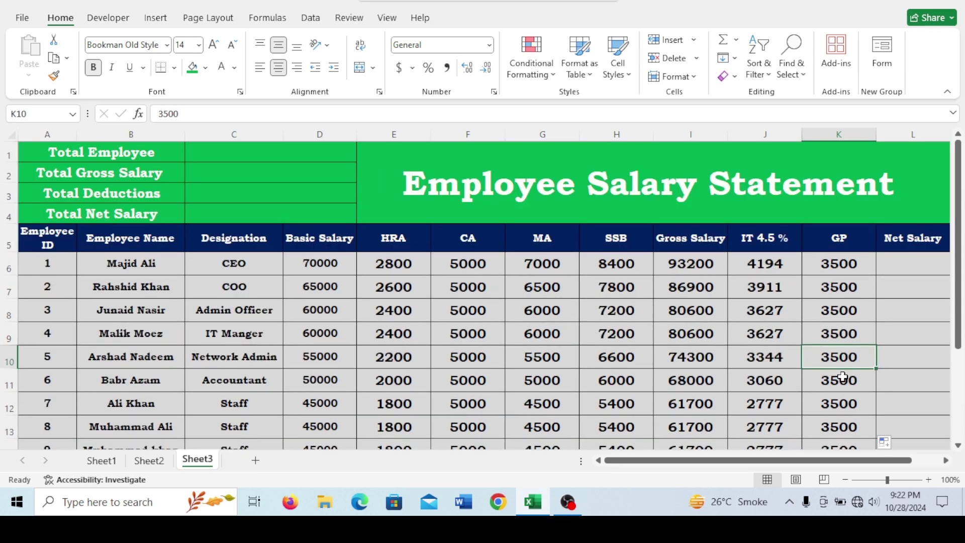
click(896, 270)
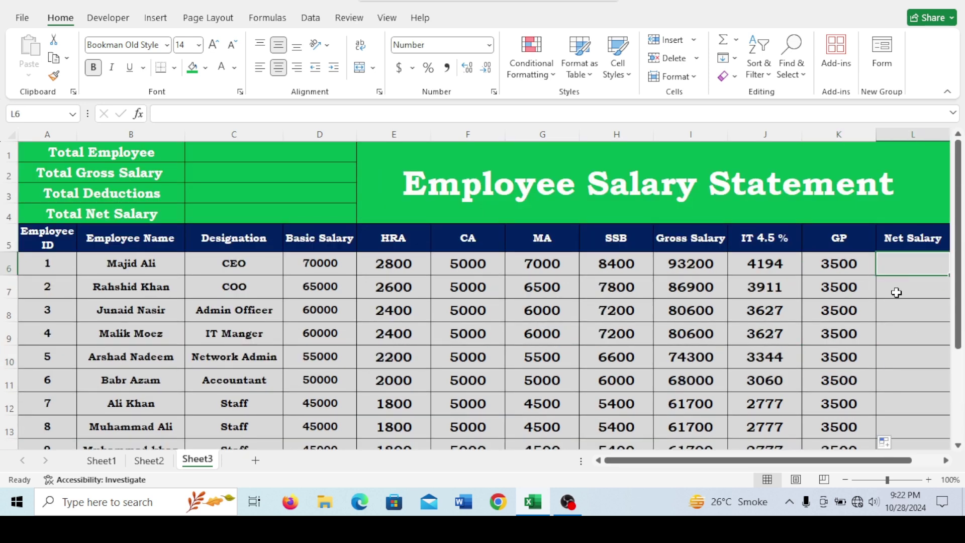
click(947, 461)
click(946, 460)
click(946, 461)
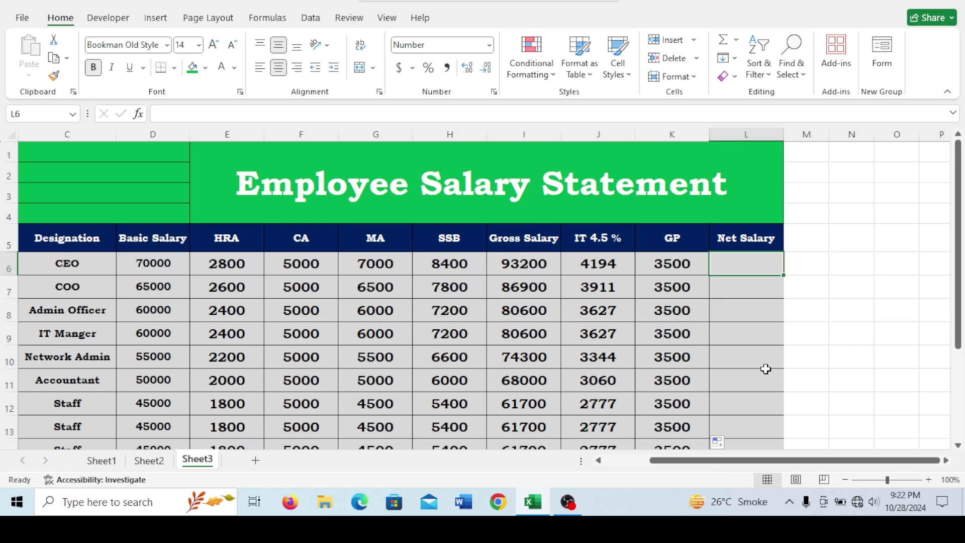
text(=)
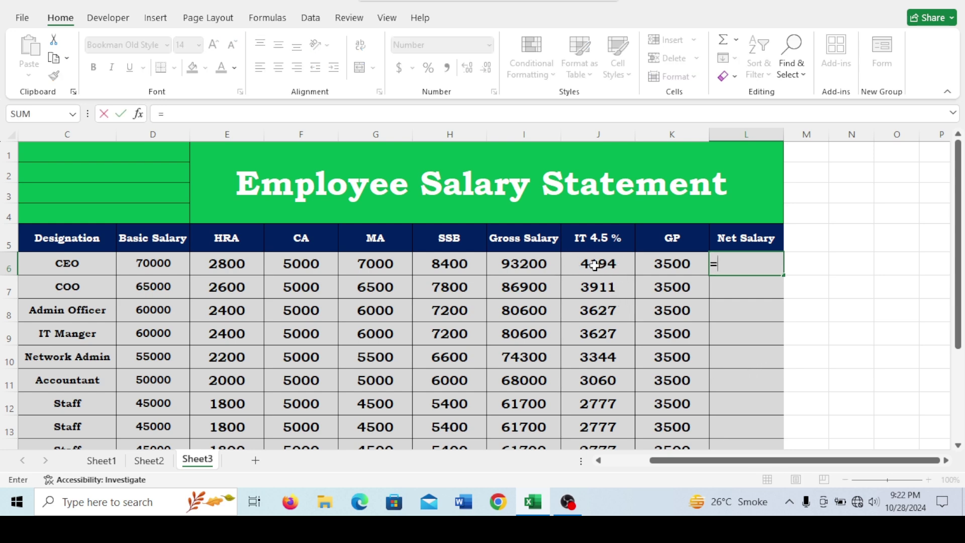
click(526, 265)
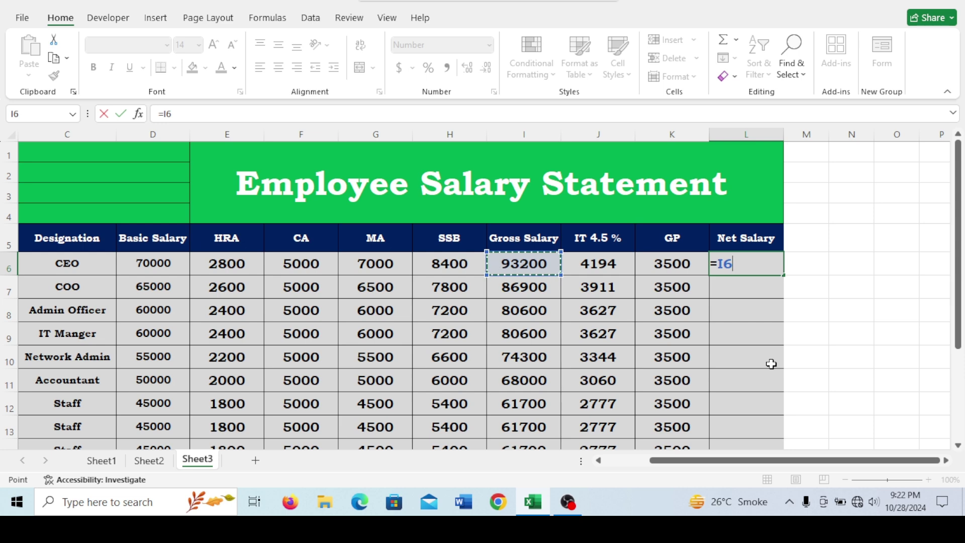
text(+()
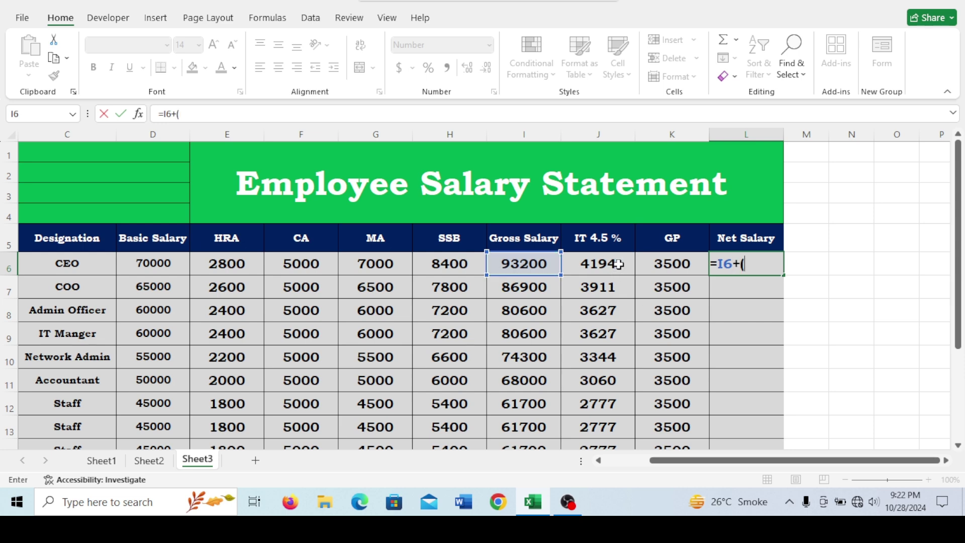
key(BackSpace)
key(BackSpace)
key(BackSpace)
key(BackSpace)
key(BackSpace)
key(Escape)
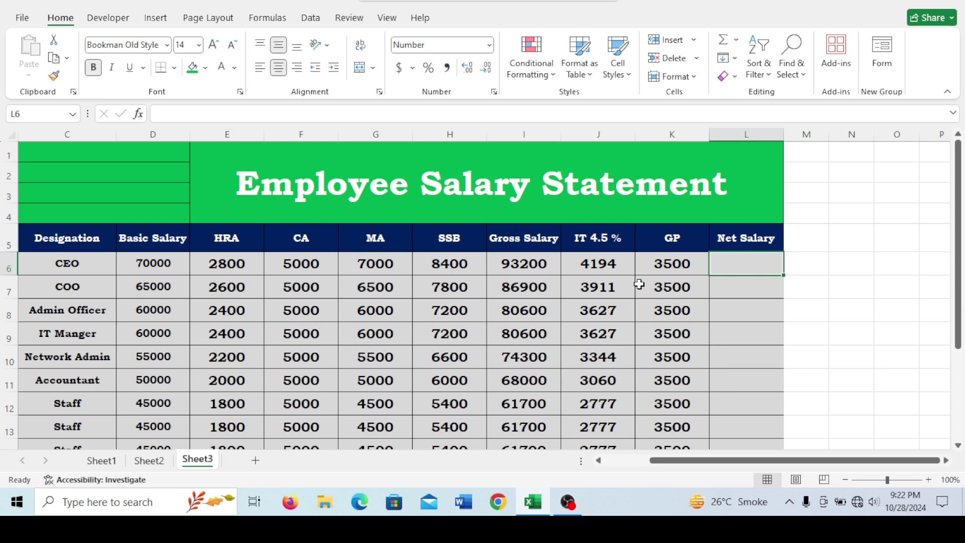
Step: Examine the first employee's Gross Salary, IT 4.5 % and GP cells that determine the net salary
click(536, 262)
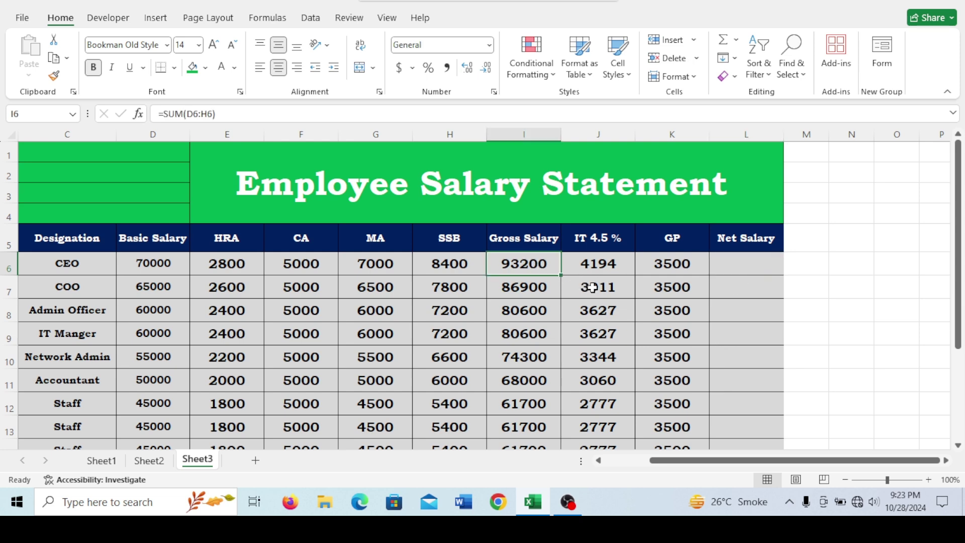
click(664, 268)
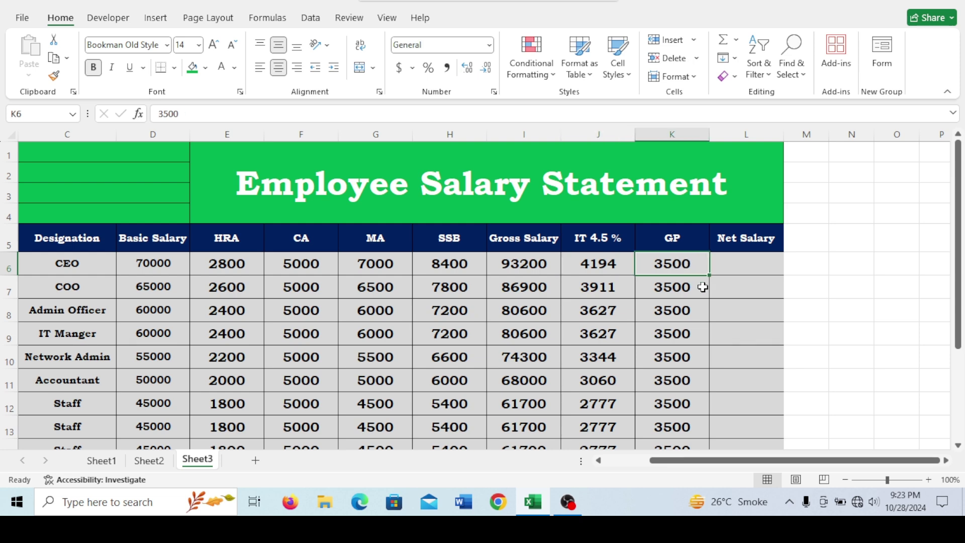
click(593, 265)
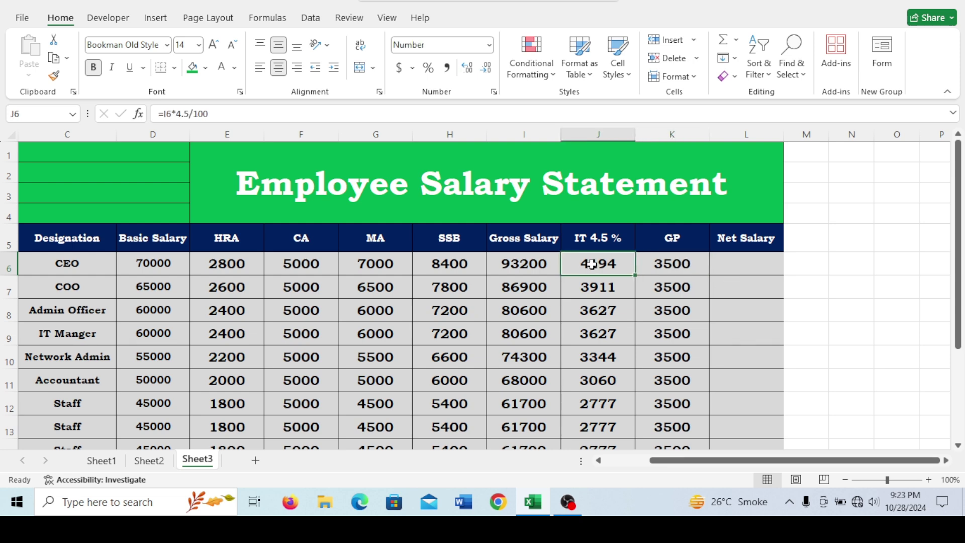
click(651, 264)
click(604, 267)
click(656, 265)
click(618, 265)
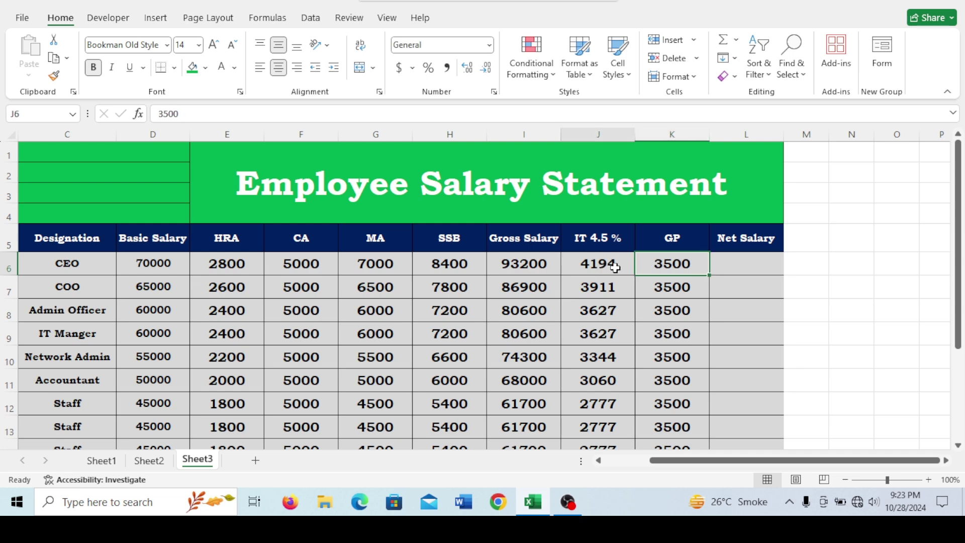
click(511, 267)
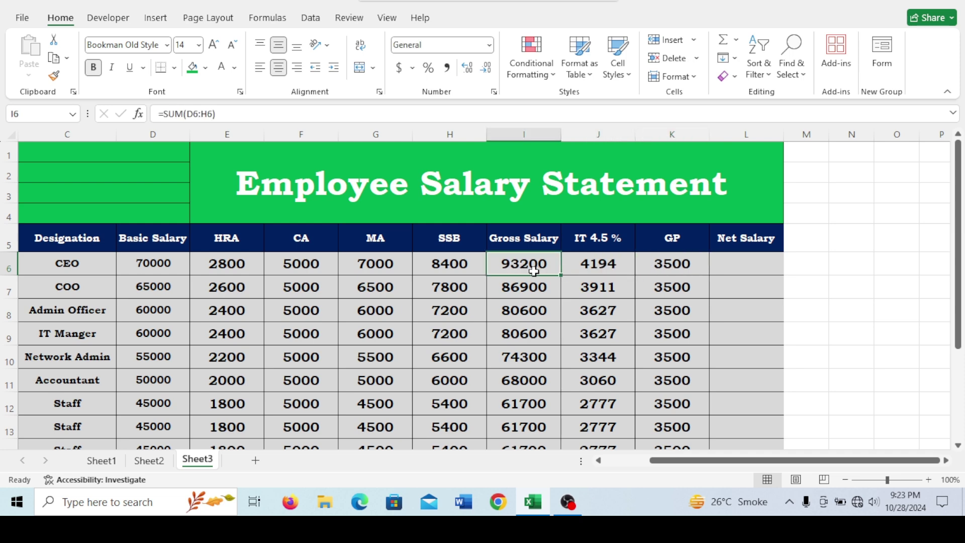
Step: Calculate the first employee's Net Salary in L6 as gross salary minus both deductions with the formula =I6-(J6+K6)
click(729, 265)
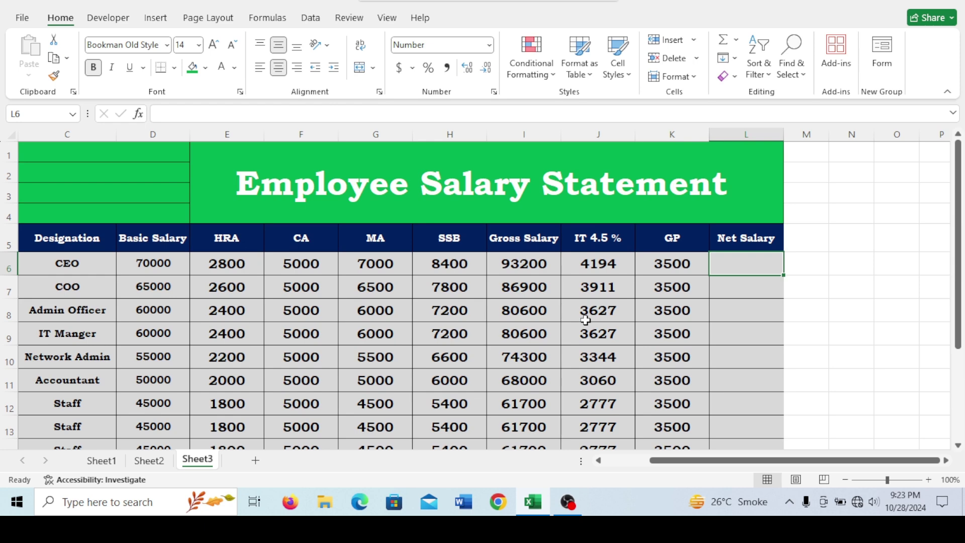
text(=)
click(513, 266)
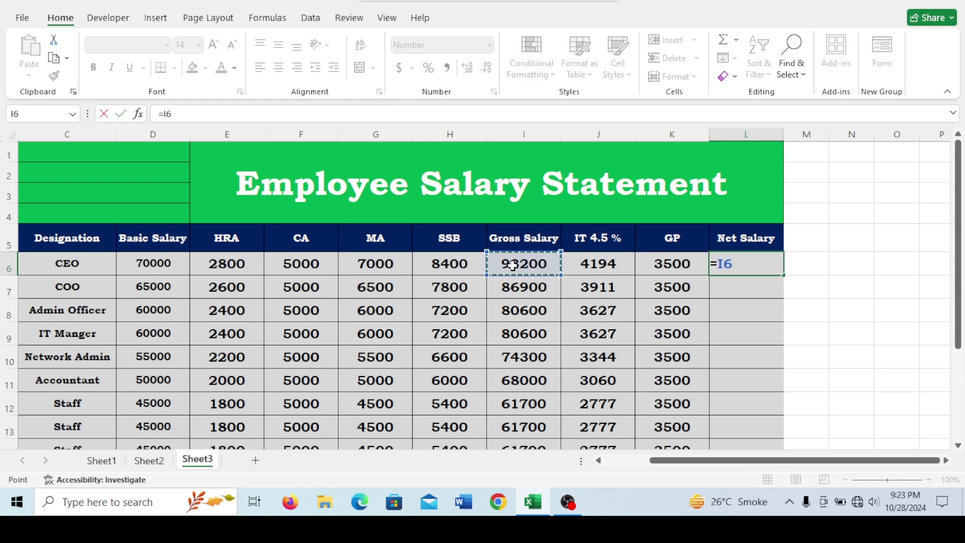
text(-()
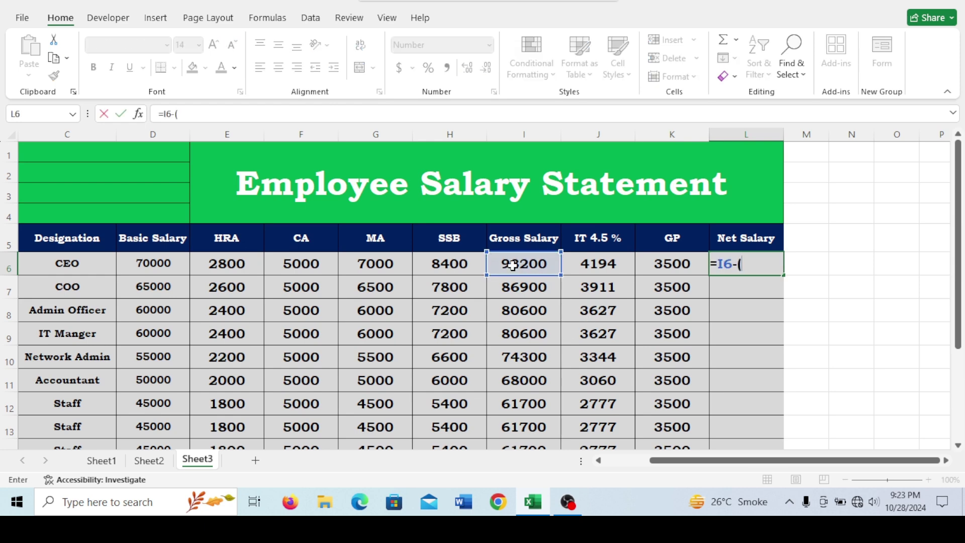
click(587, 256)
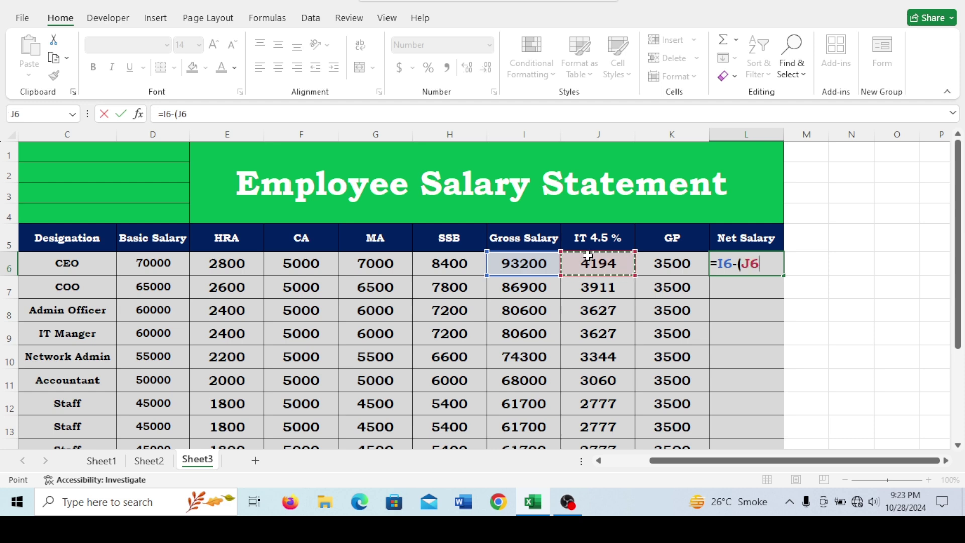
text(+)
click(673, 264)
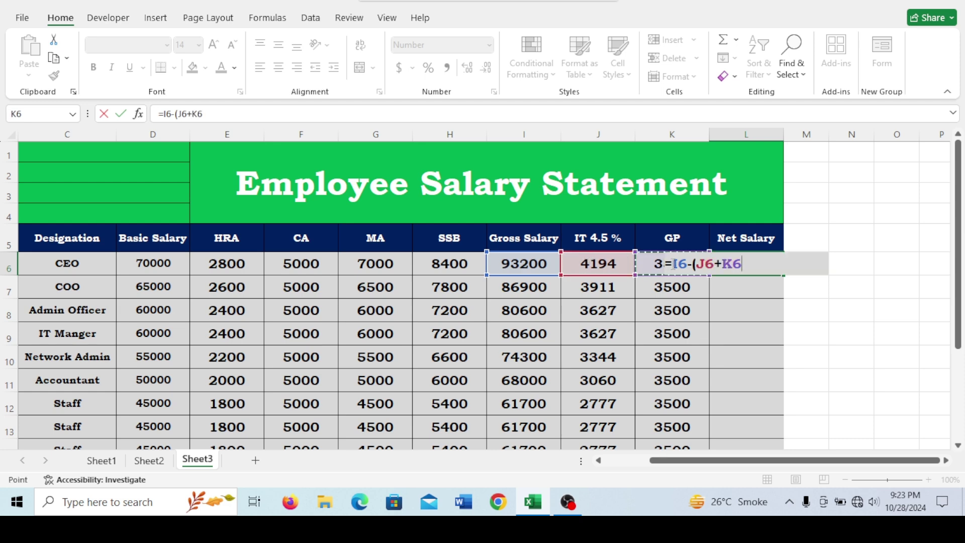
text(_)
key(BackSpace)
key(Return)
Step: Fill the Net Salary formula from L6 down the column for all employees and return to the sheet's first columns
click(750, 264)
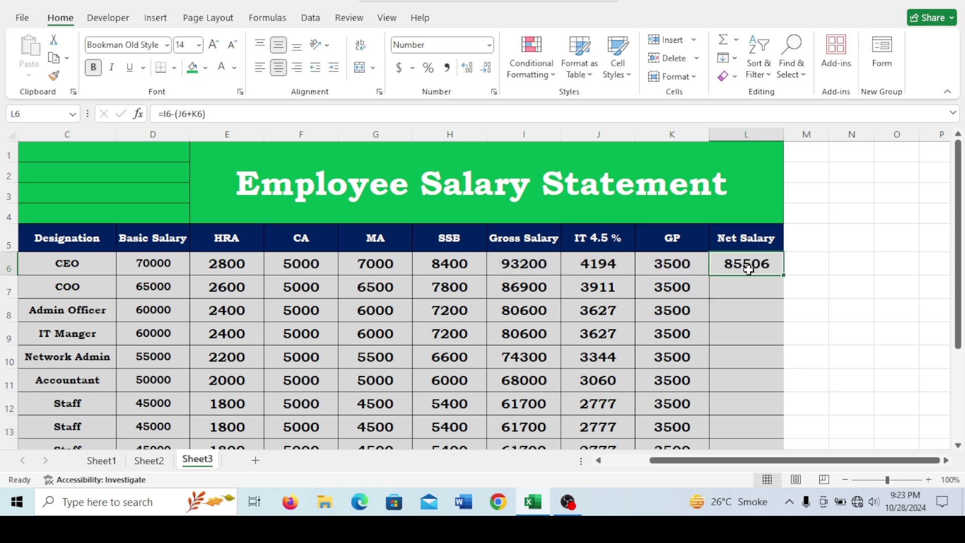
double_click(782, 275)
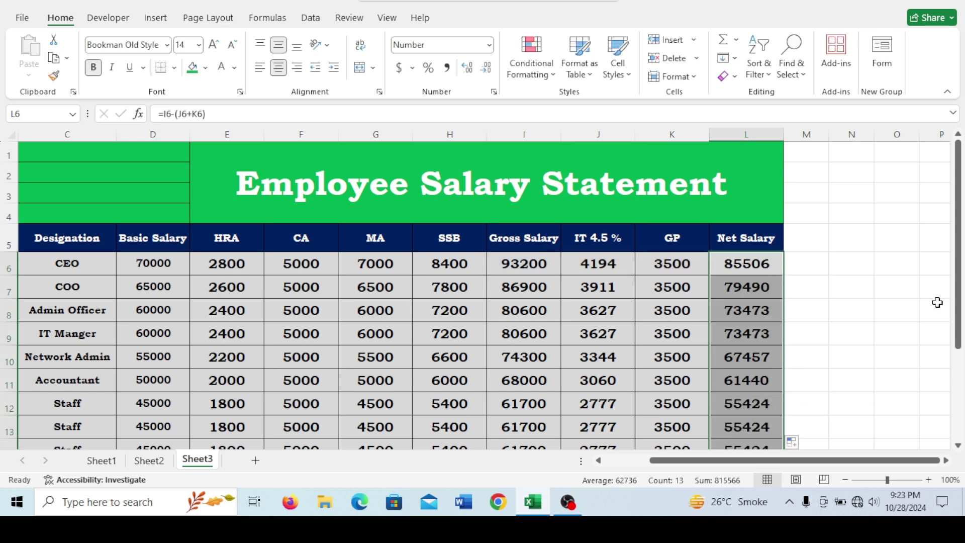
drag(957, 293, 958, 232)
drag(853, 461, 808, 460)
click(437, 384)
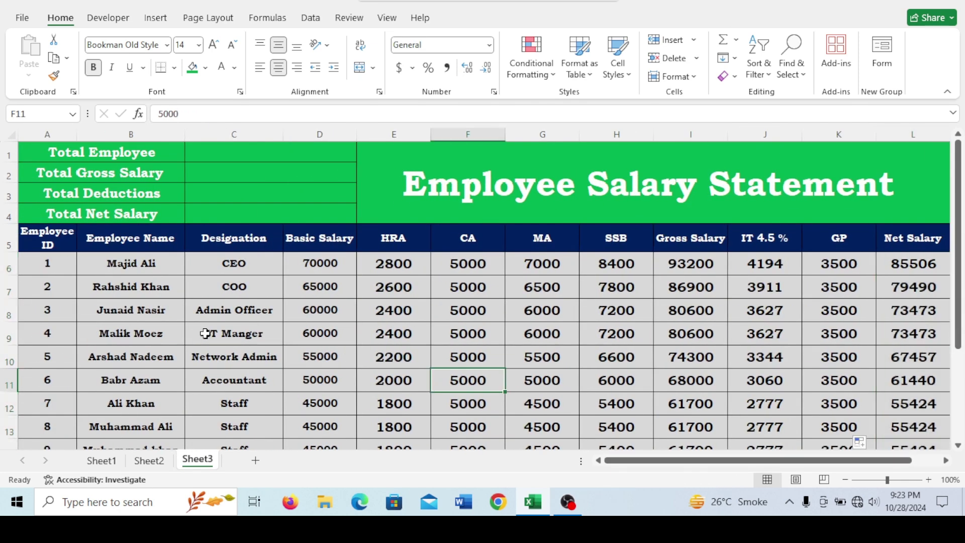
Step: Set the font colour of the summary value cells C1:D4 to black
drag(282, 153, 298, 221)
click(359, 67)
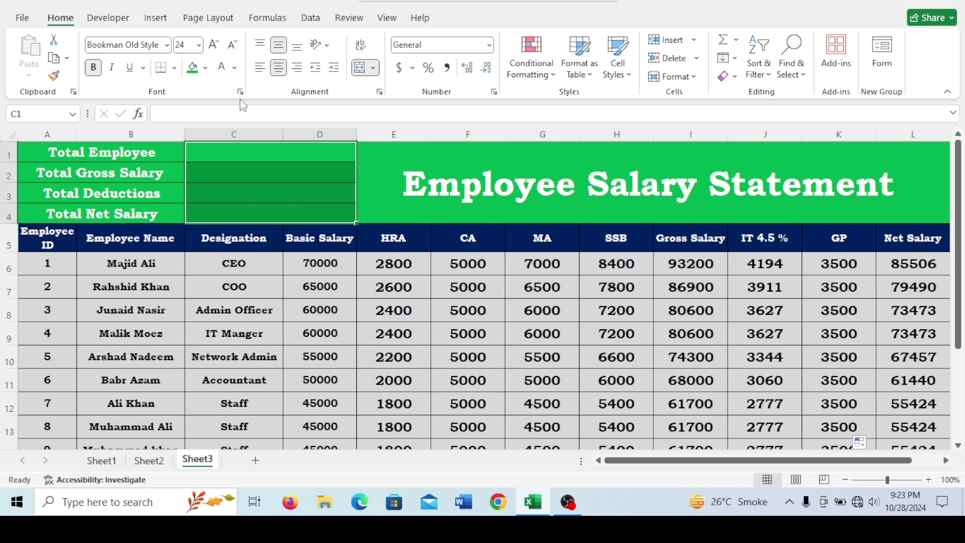
click(234, 67)
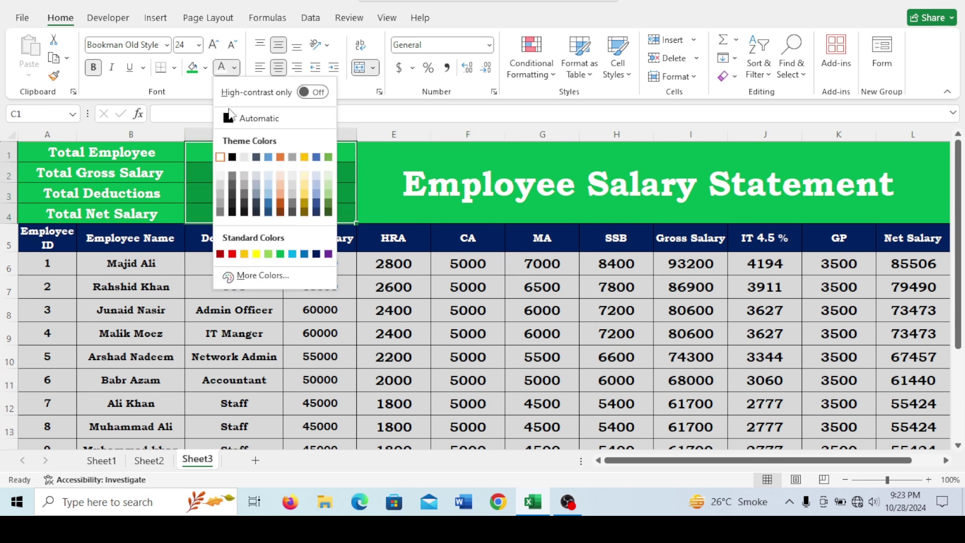
click(231, 158)
click(271, 169)
Step: Count the employees for Total Employee in C1 with the formula =COUNTA(B6:B18) and check the cell
click(271, 153)
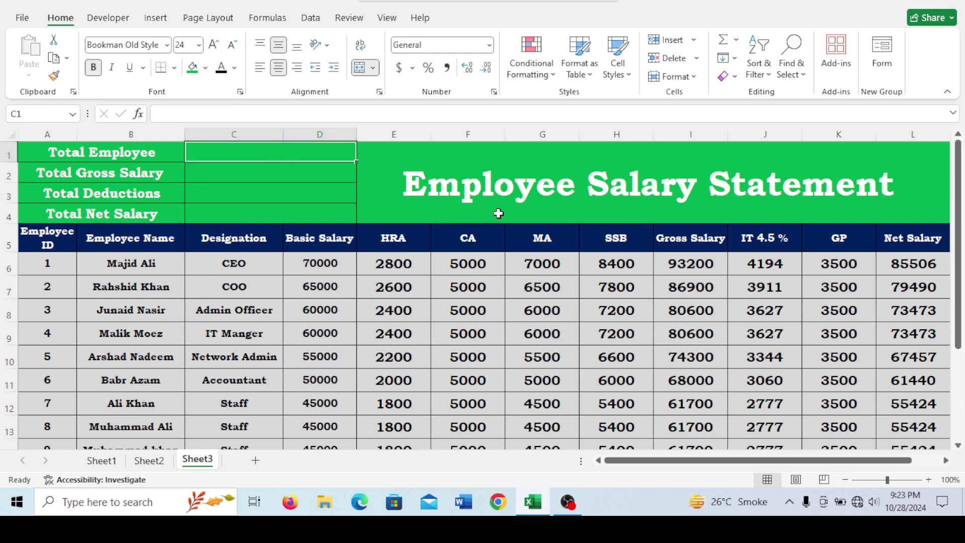
text(=)
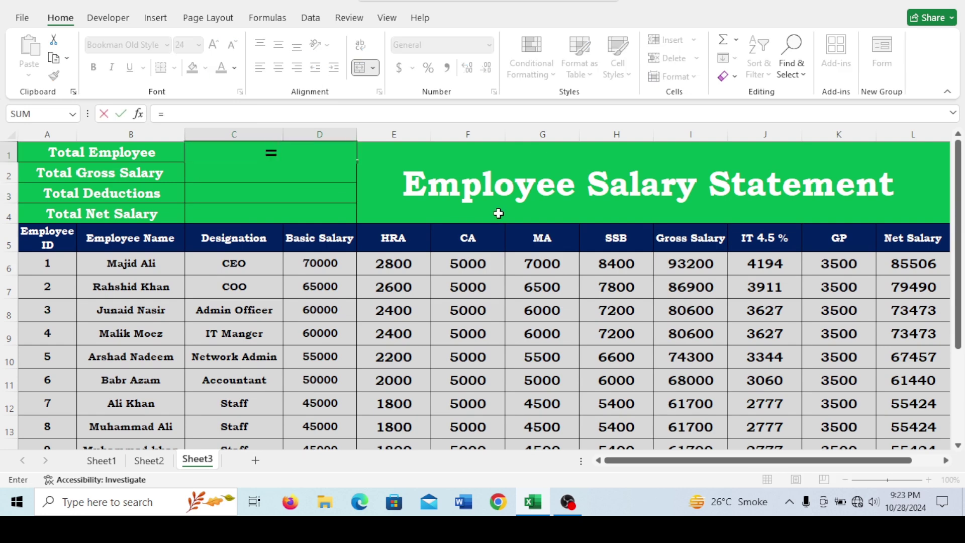
text(counta)
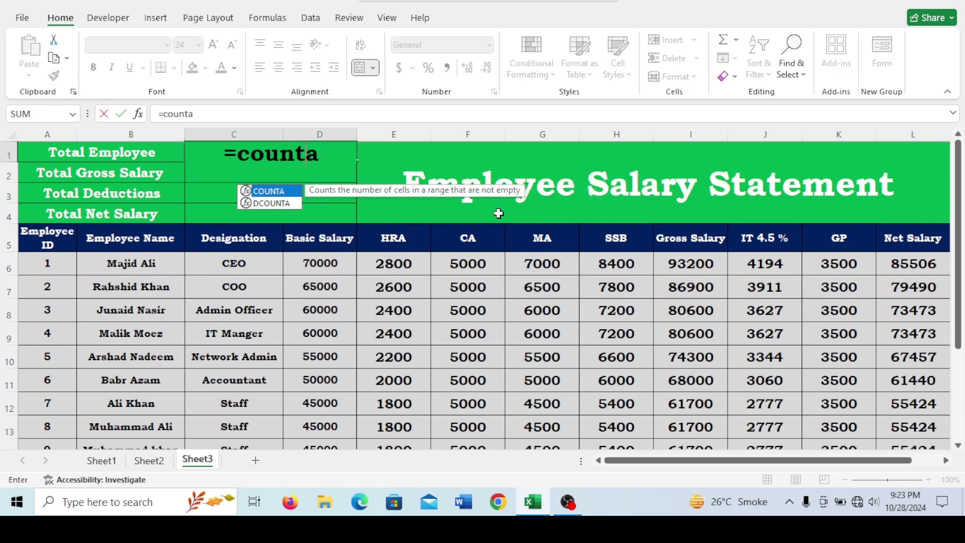
key(Tab)
drag(144, 266, 150, 370)
scroll(183, 400, up, 3)
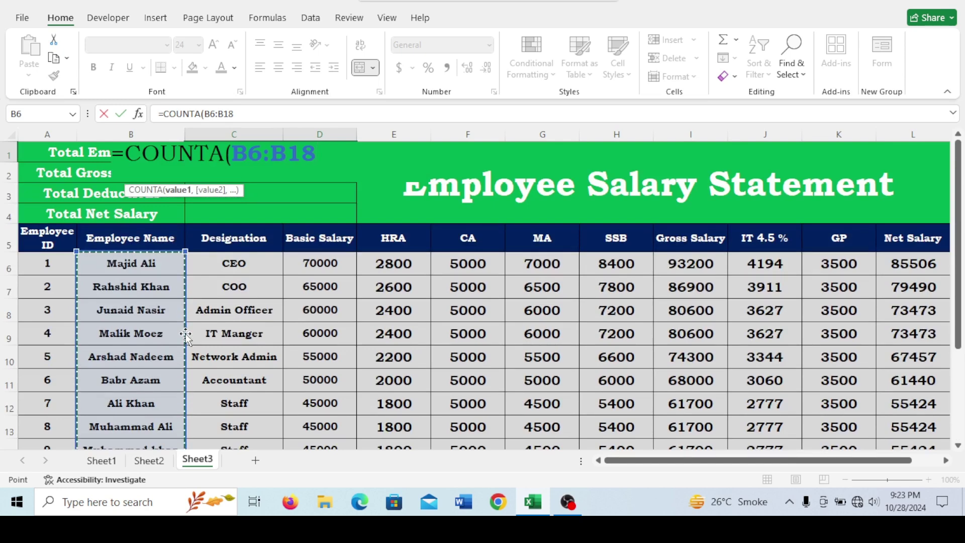
key(Return)
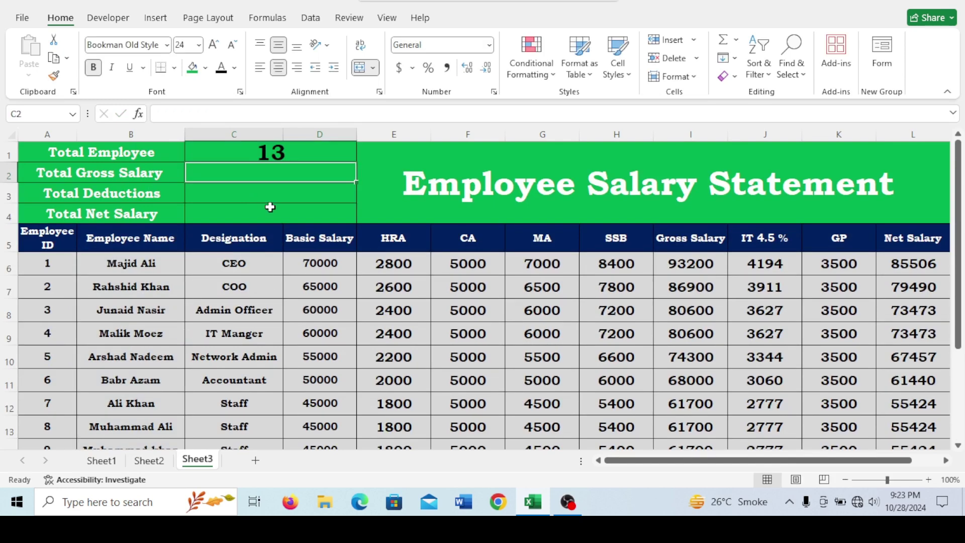
click(300, 156)
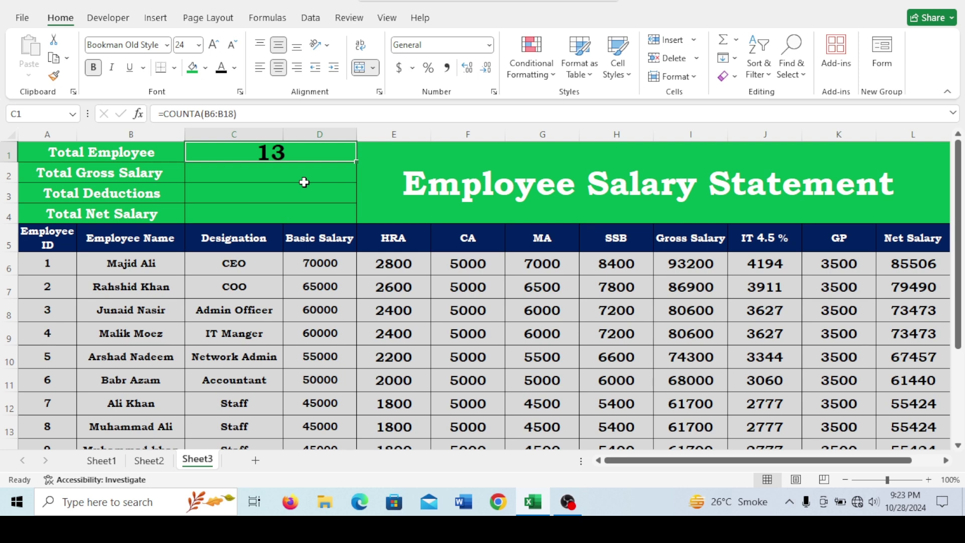
Step: Calculate Total Gross Salary in C2 with the formula =SUM(I6:I18) and check the cell
click(240, 178)
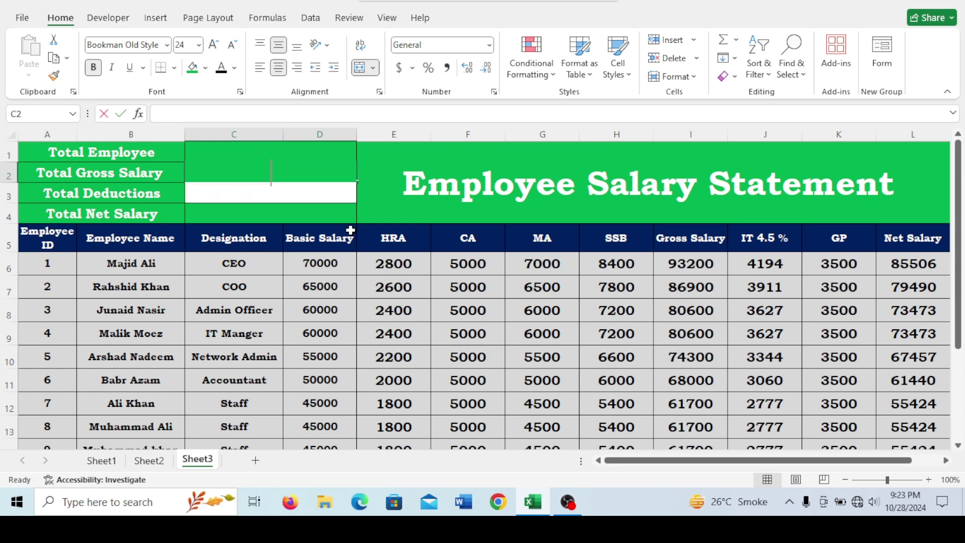
text(=sum)
key(Tab)
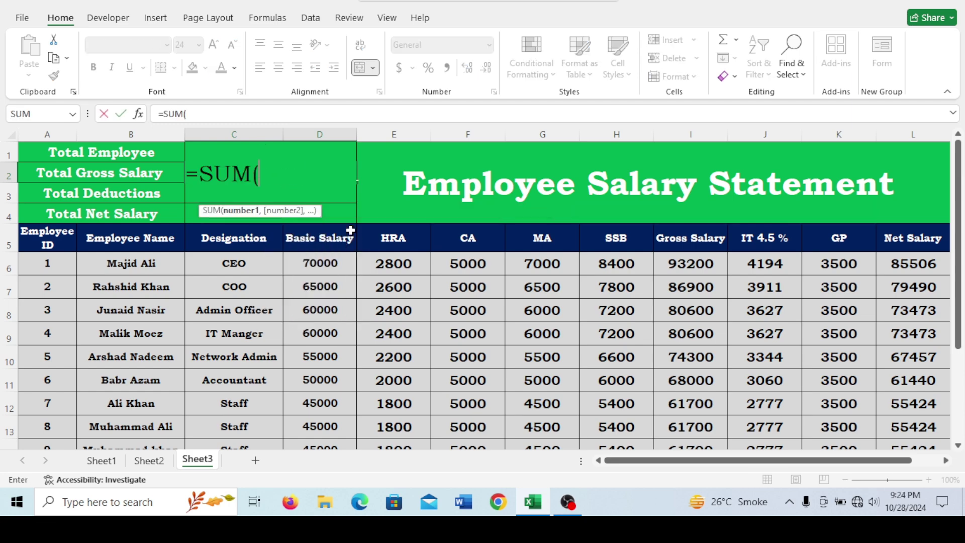
drag(703, 262, 704, 409)
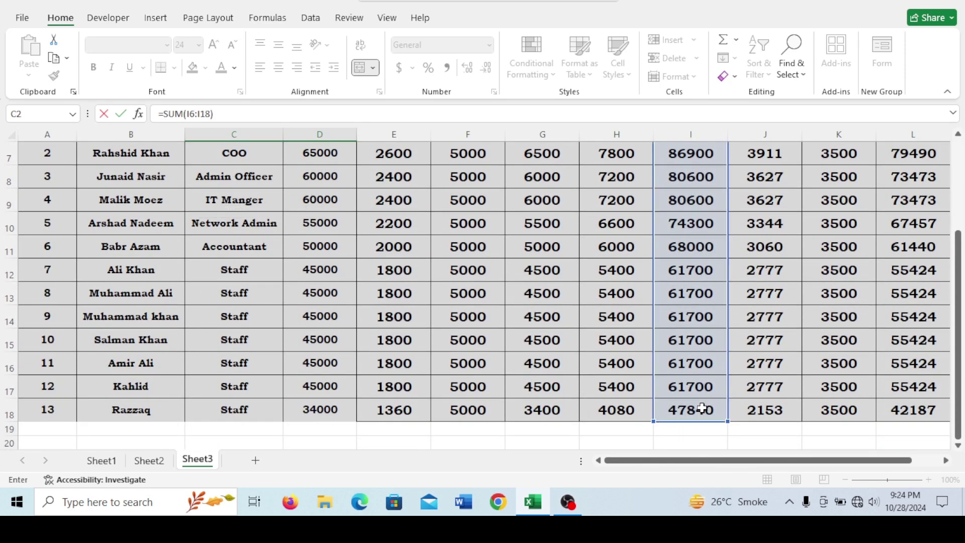
text())
key(Return)
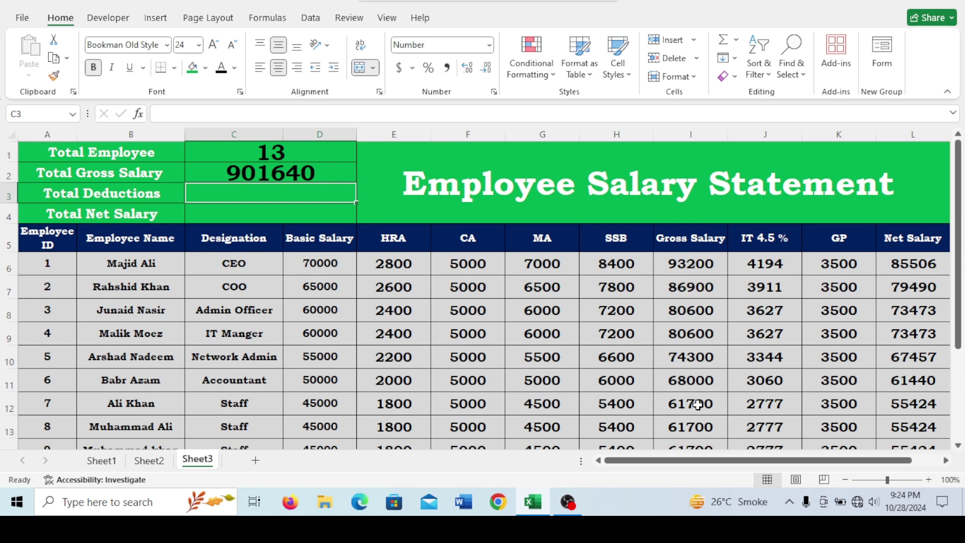
click(315, 175)
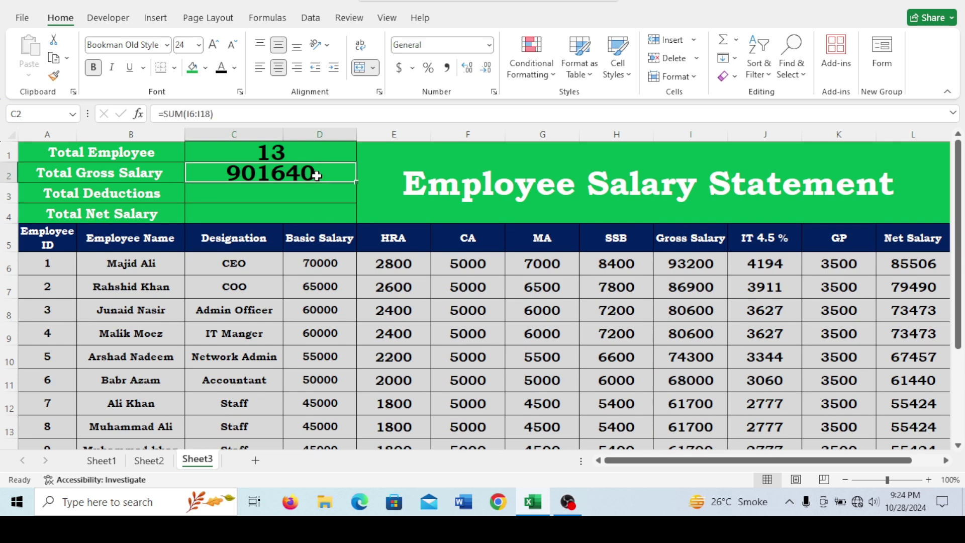
Step: Calculate Total Deductions in C3 by adding the IT and GP column sums with the formula =SUM(J6:J18)+SUM(K6:K18)
click(280, 195)
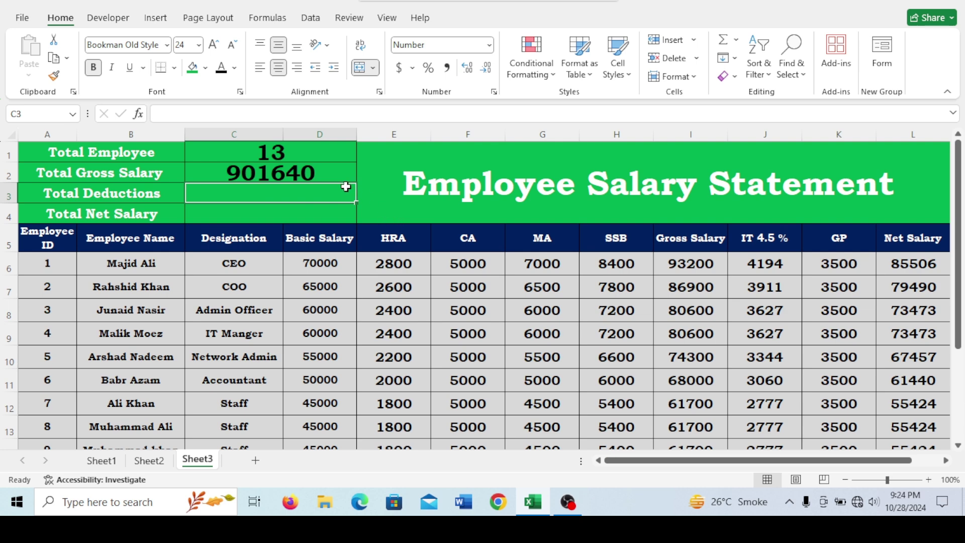
text(=)
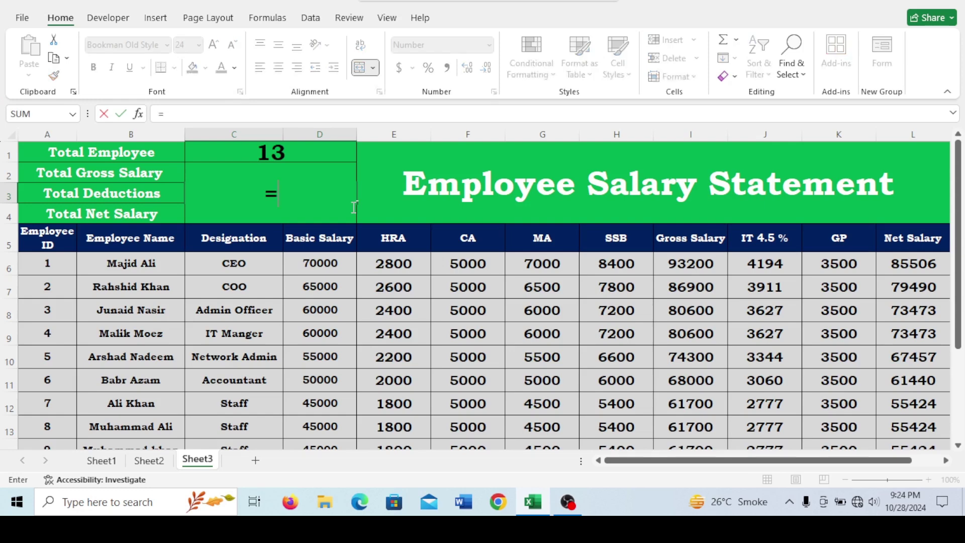
text(sum)
key(Tab)
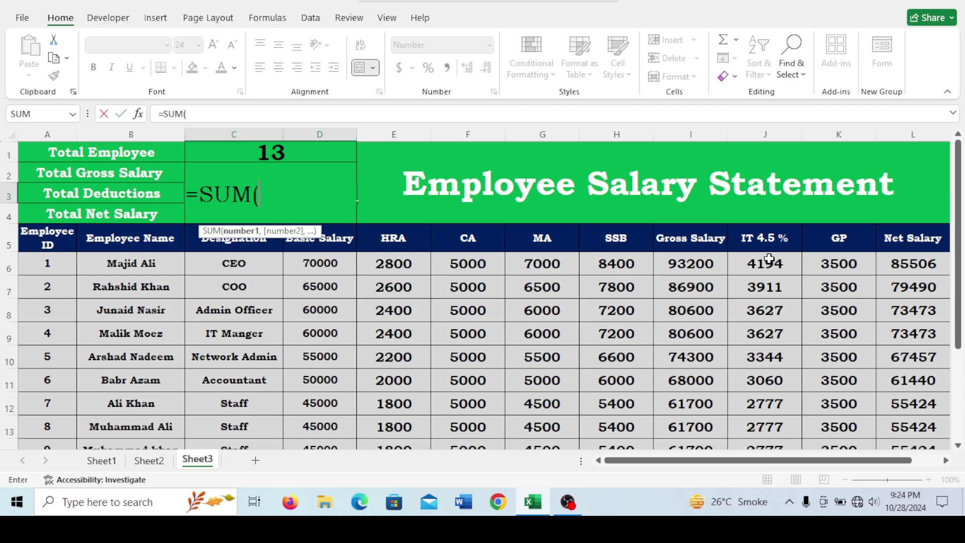
drag(769, 259, 765, 412)
scroll(765, 409, up, 2)
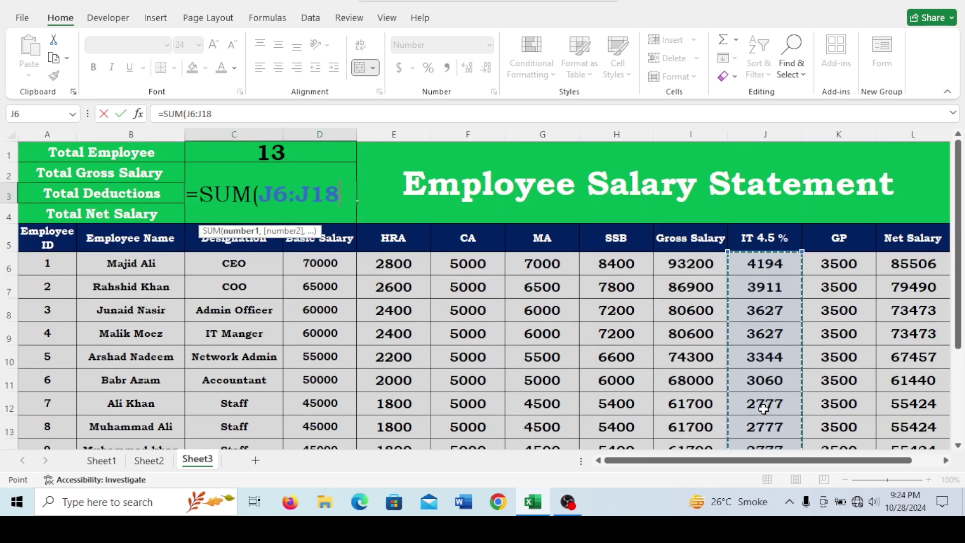
text())
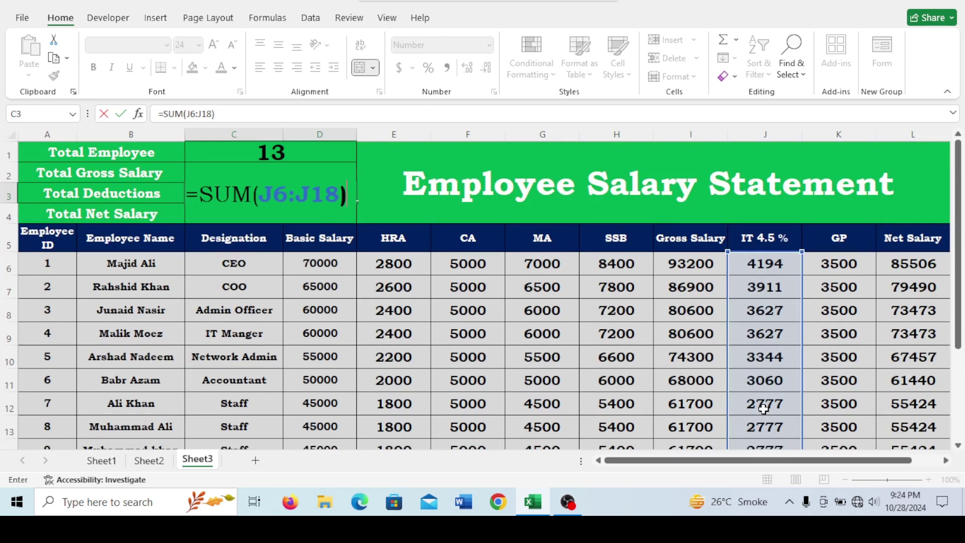
text(+)
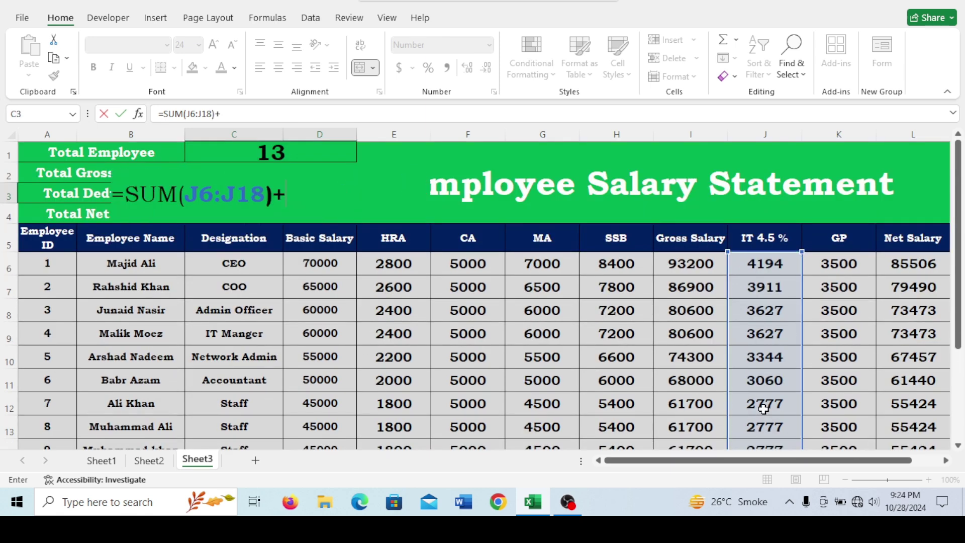
text(sum)
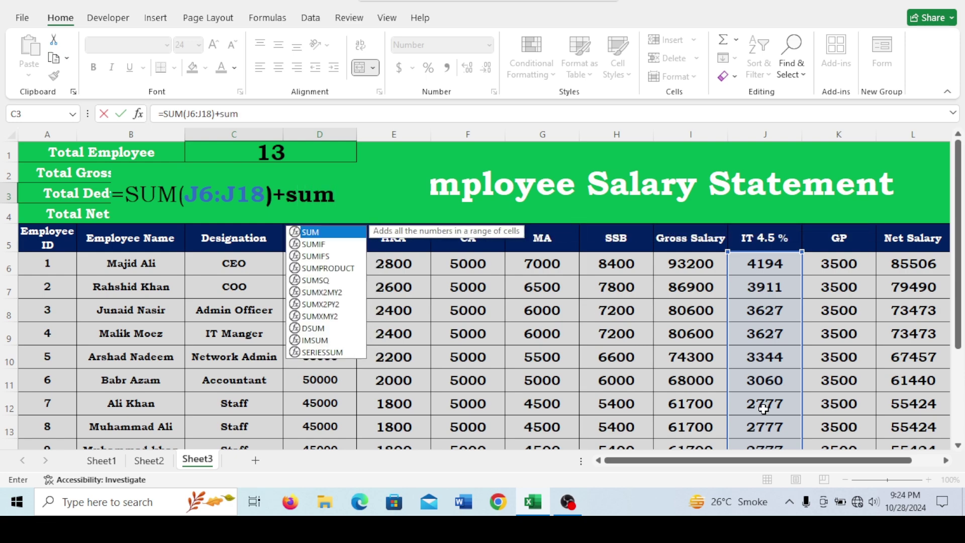
key(Tab)
drag(839, 264, 839, 428)
scroll(842, 407, up, 2)
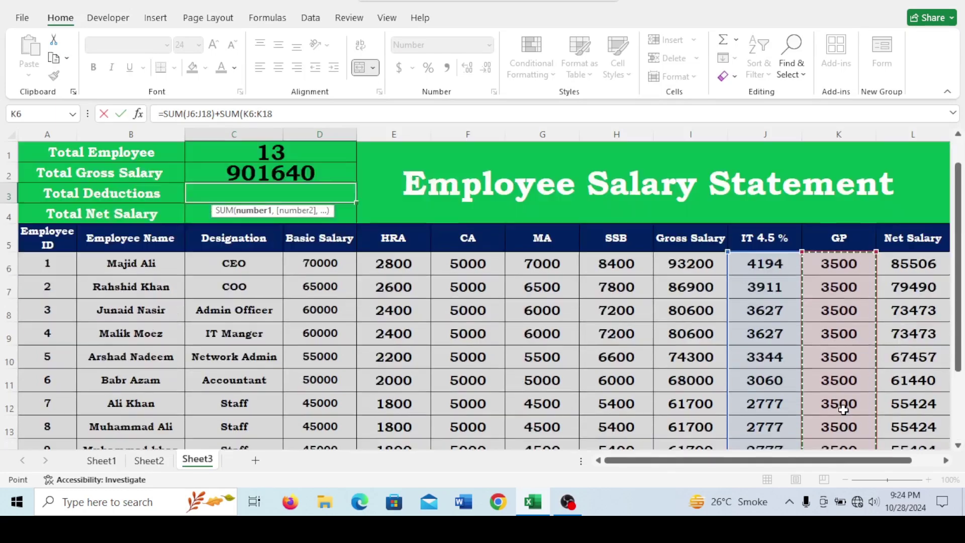
text())
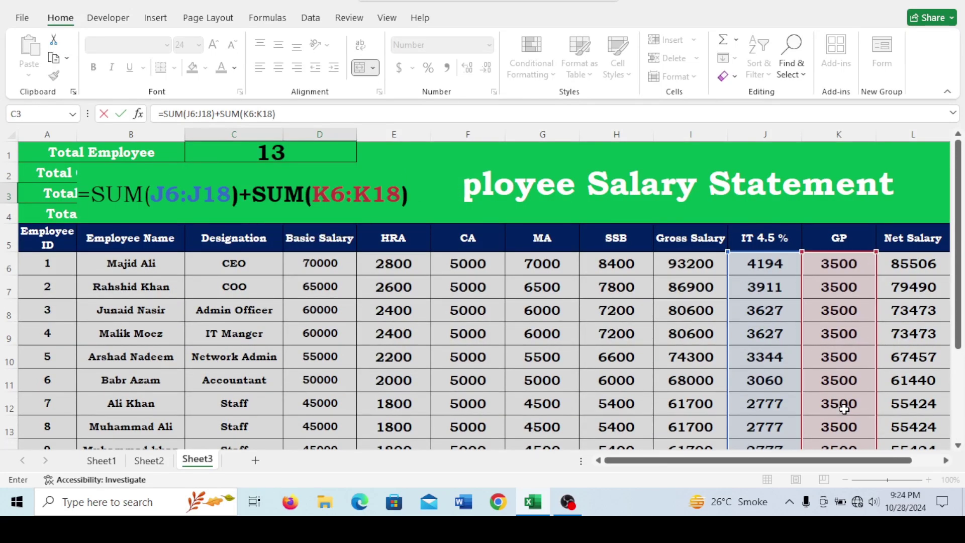
key(Return)
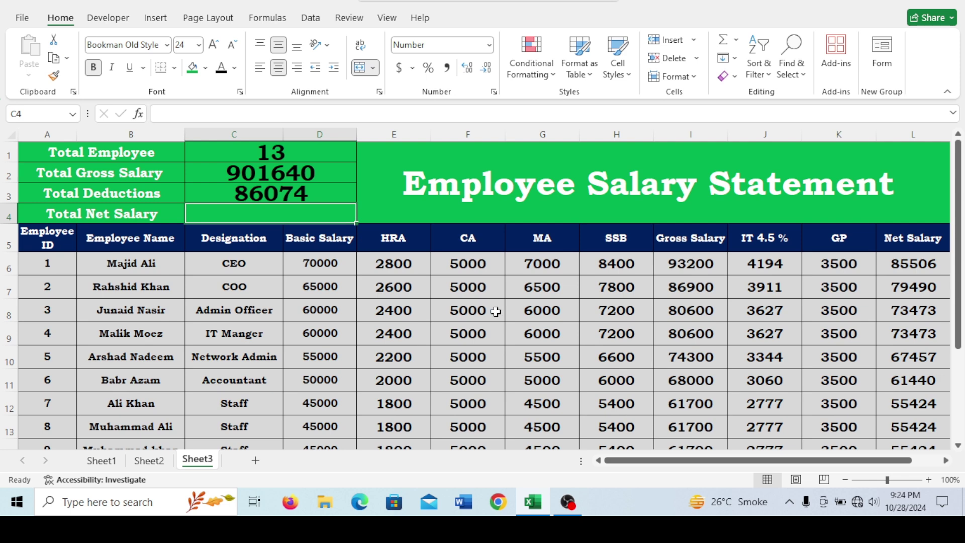
Step: Calculate Total Net Salary in C4 with the formula =SUM(L6:L18) and check the formulas in the summary cells C2 to C4
text(=)
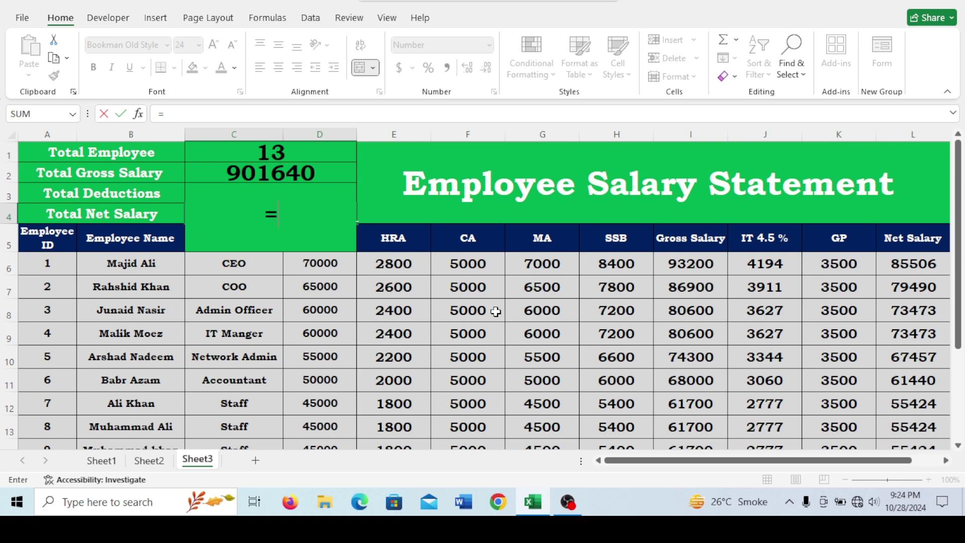
text(sum)
key(Tab)
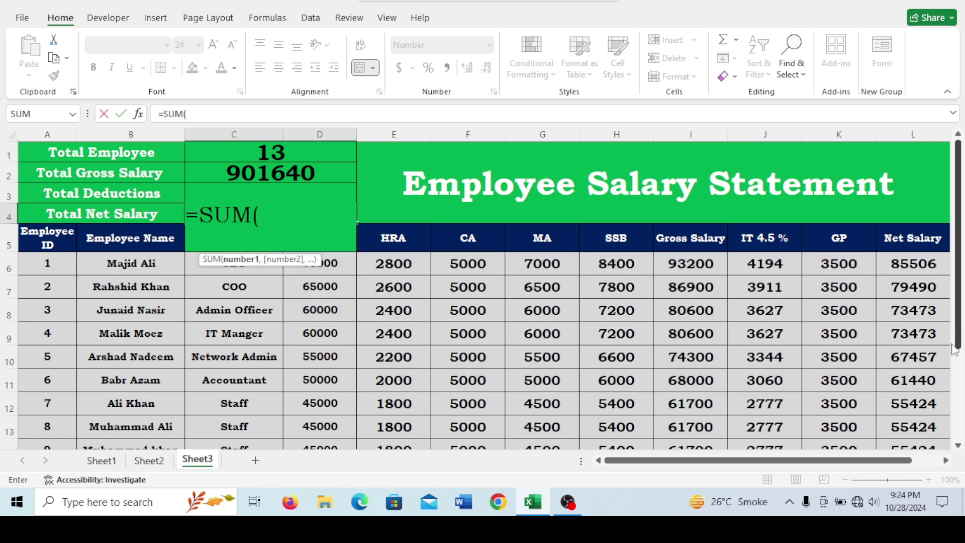
drag(908, 262, 900, 437)
scroll(903, 408, up, 2)
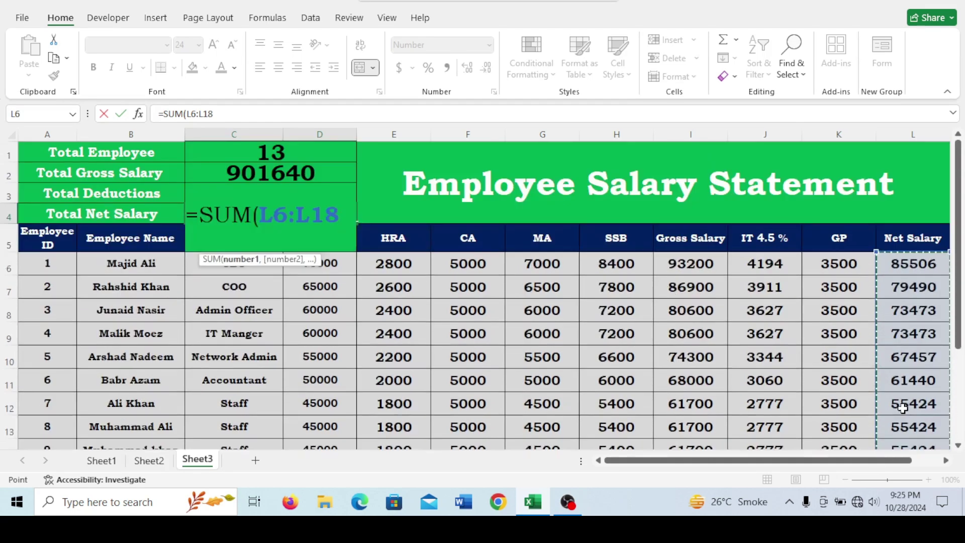
key(Return)
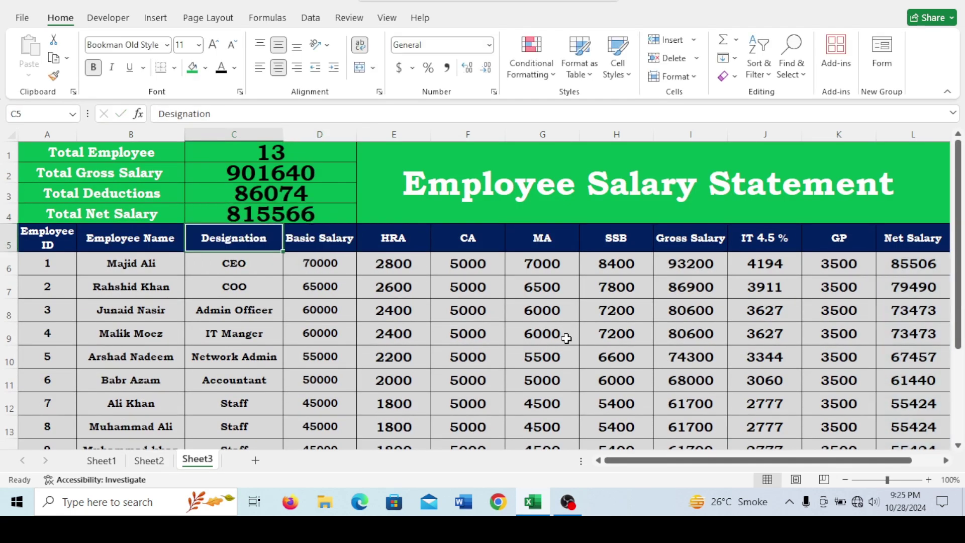
click(276, 174)
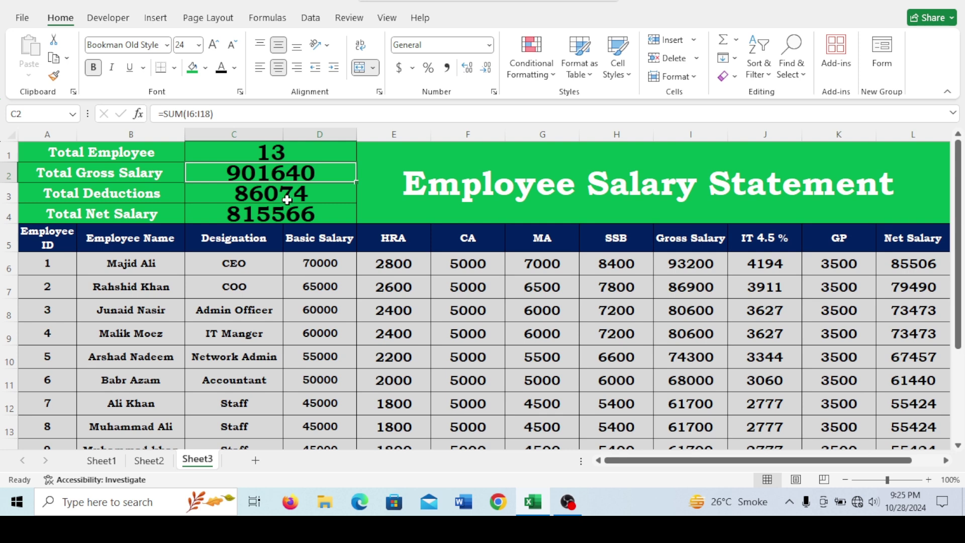
click(287, 200)
click(310, 231)
click(311, 220)
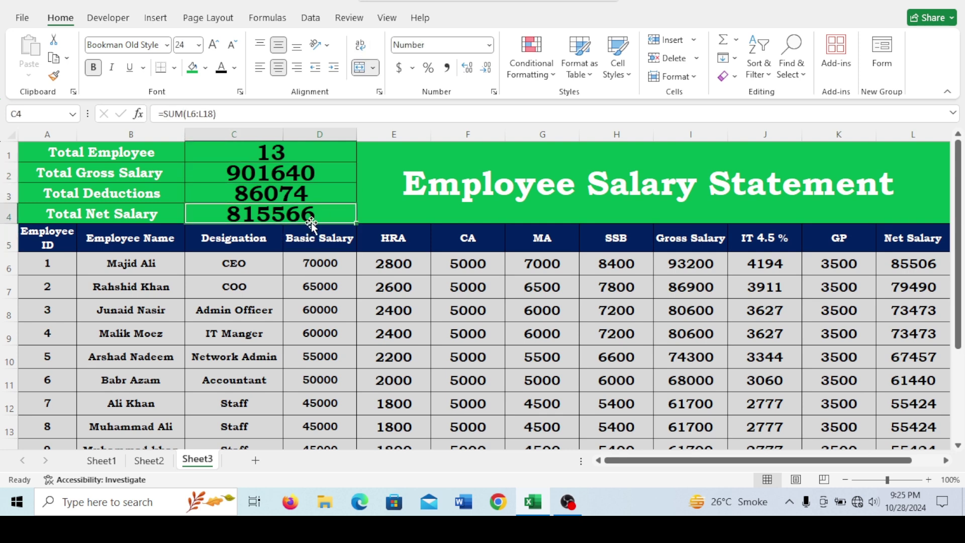
Step: Set the font colour of the summary value cells C1:D4 to white
drag(296, 157, 302, 208)
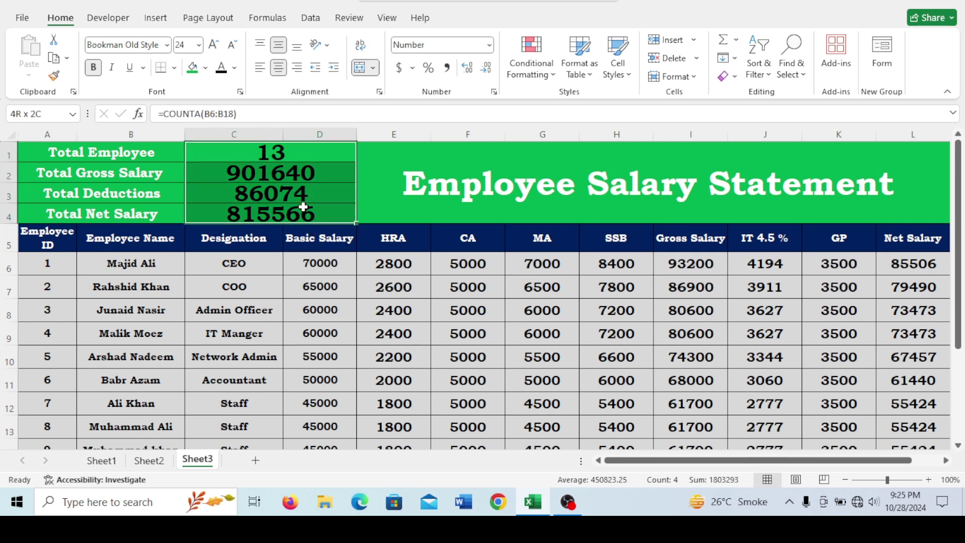
click(234, 67)
click(220, 157)
click(465, 287)
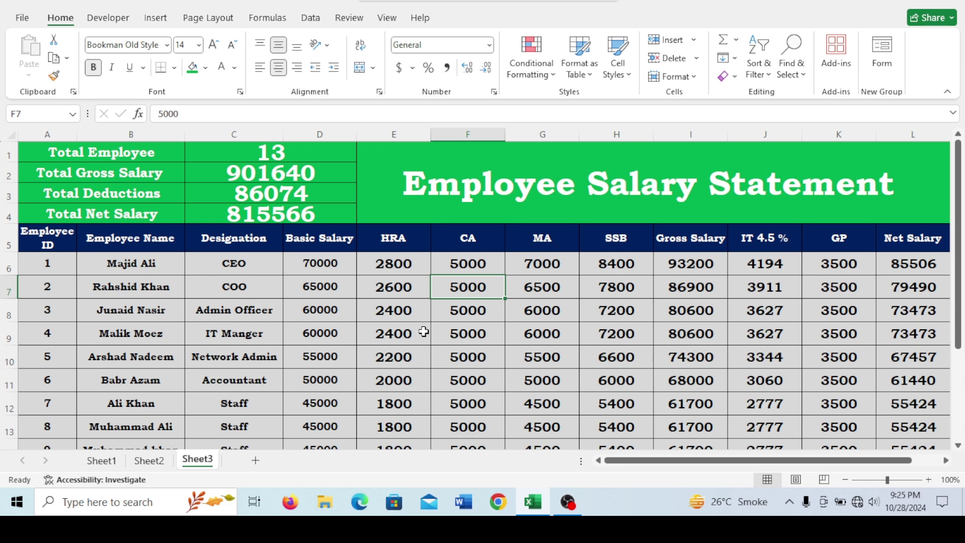
Step: Fill the summary block A1:D4, labels and values, with the standard orange colour
drag(124, 152, 270, 214)
click(205, 67)
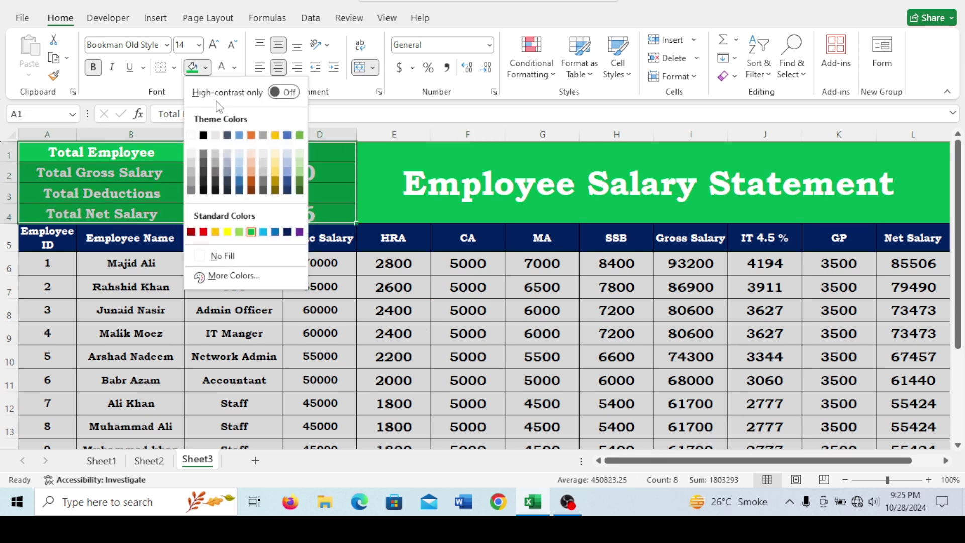
click(216, 231)
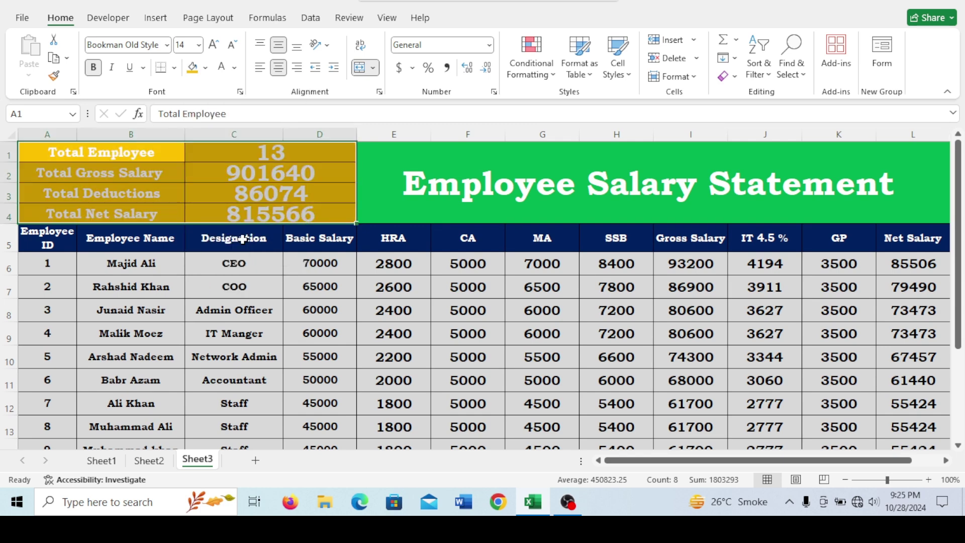
click(329, 191)
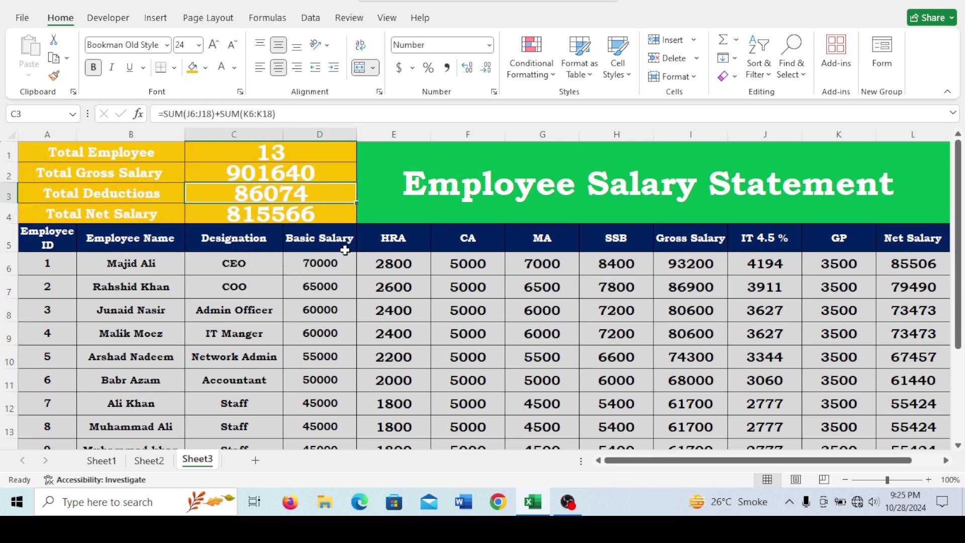
click(319, 287)
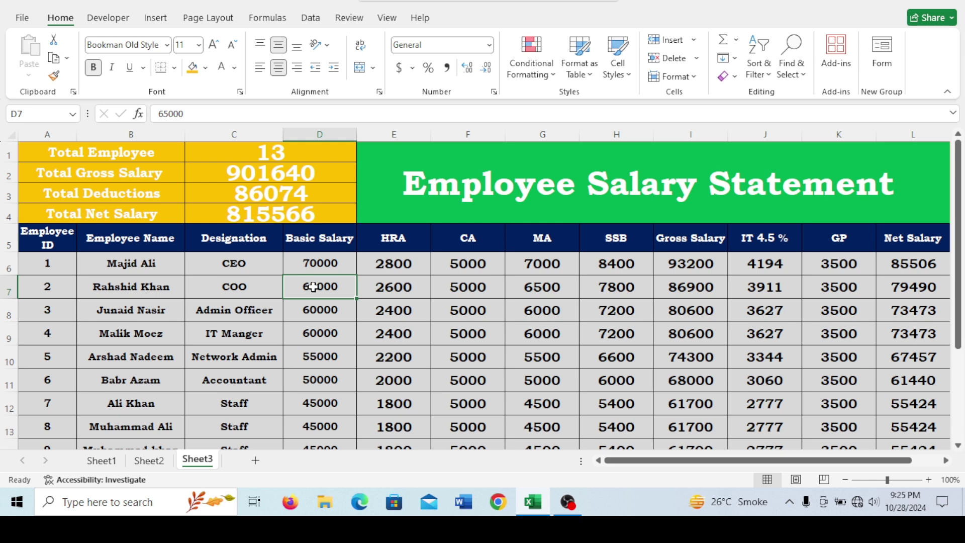